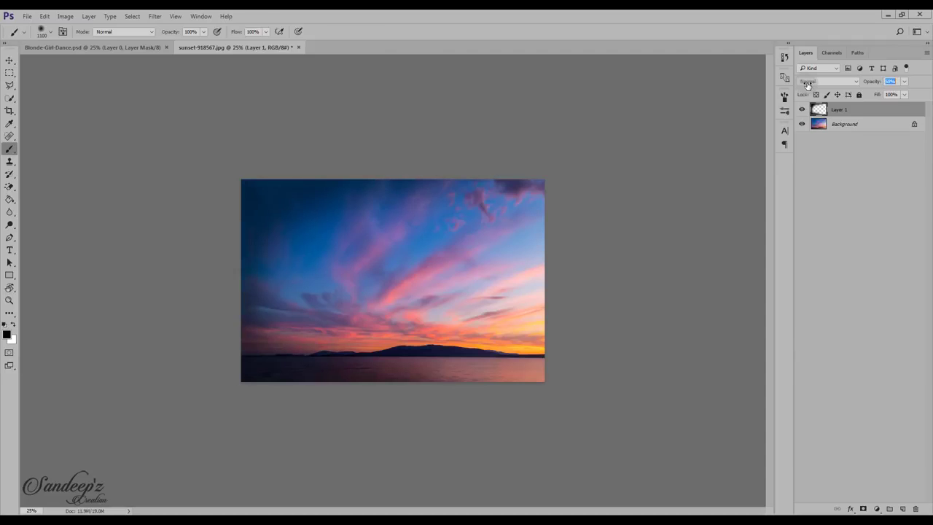
Compare the sunset with and without Layer 1, and bring the masked dancer from Blonde-Girl-Dance.psd into sunset-918567.jpg as a new layer.
left_click(801, 108)
left_click(800, 108)
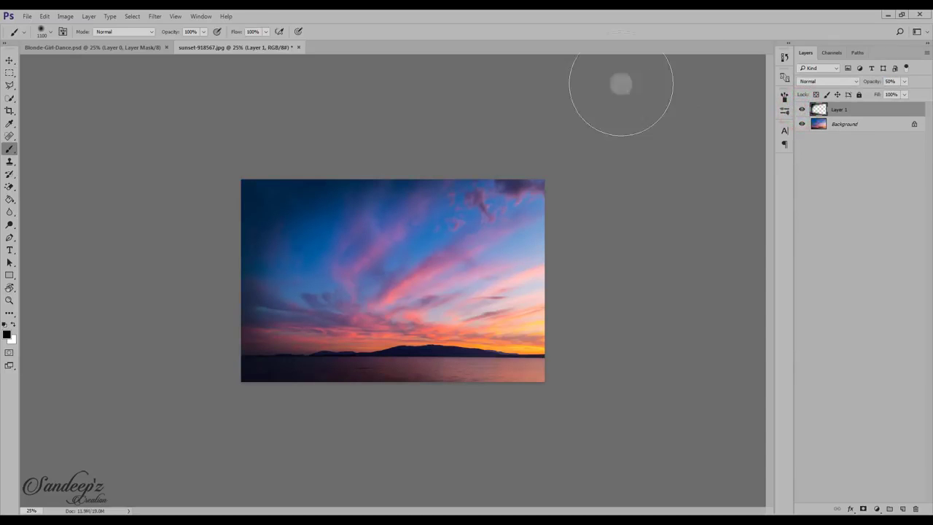
left_click(124, 47)
left_click(7, 62)
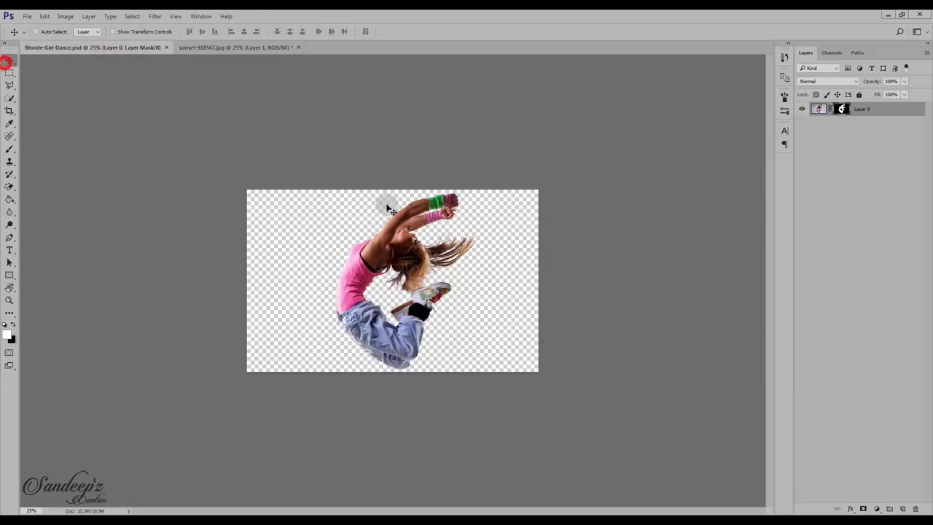
left_click_drag(401, 225, 383, 253)
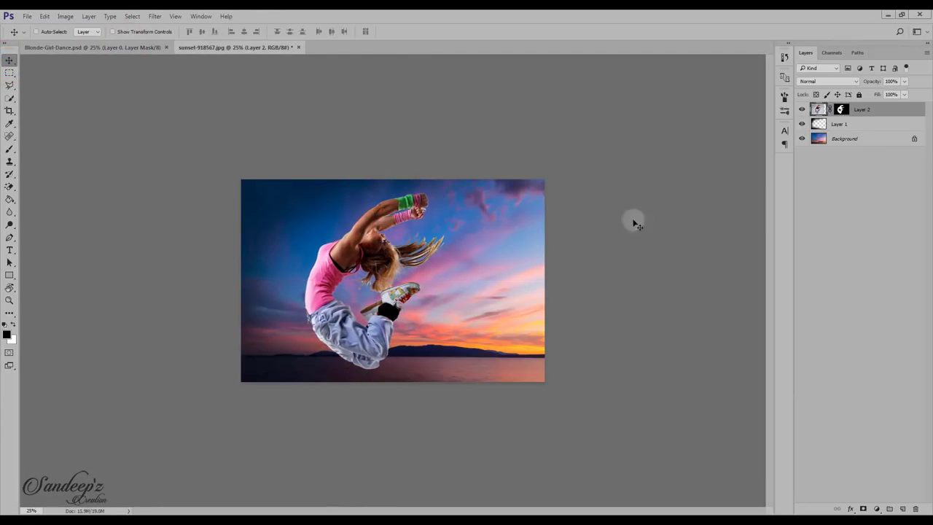
Flip the dancer layer horizontally with Free Transform.
key("ctrl+t")
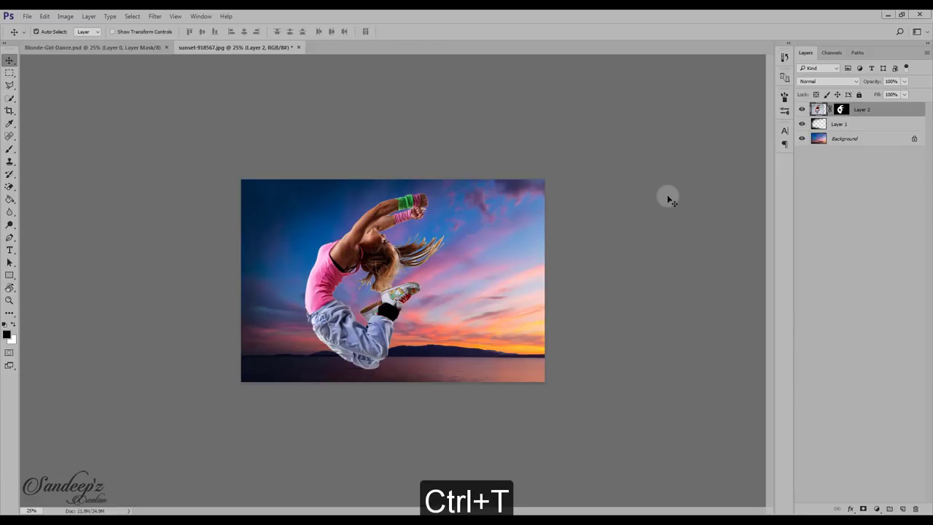
right_click(414, 250)
left_click(448, 395)
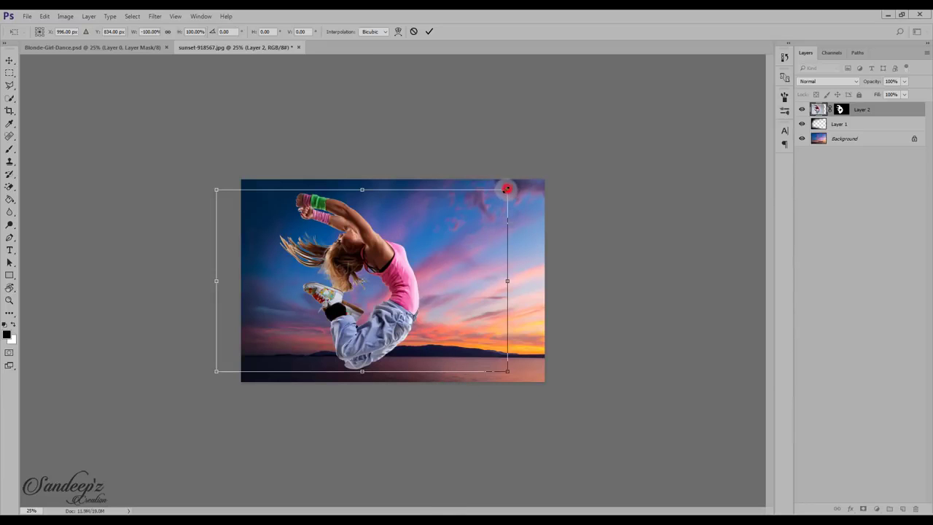
Scale the dancer to about 92%, rotate it about 6.8° clockwise, and place it slightly further right and down in the sunset.
mouse_move(507, 190)
left_mouse_down()
mouse_move(485, 207)
mouse_move(495, 199)
left_mouse_up()
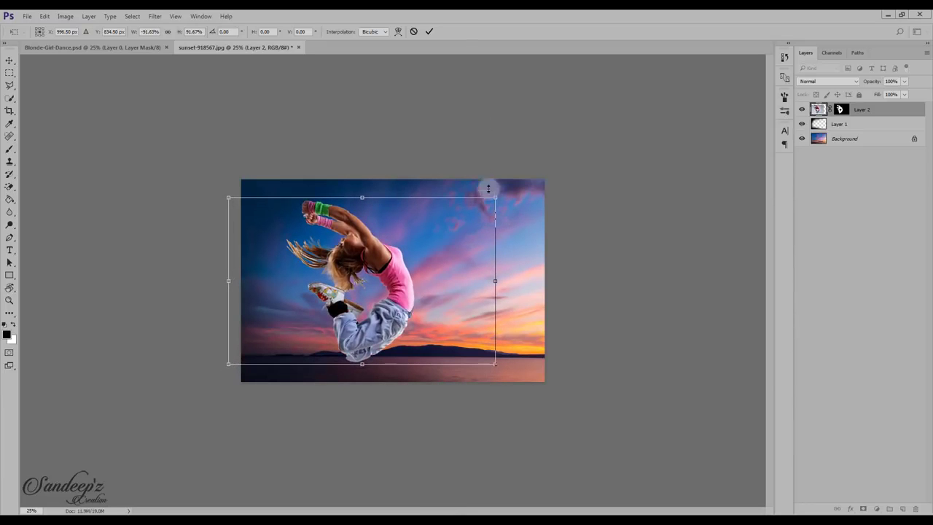
left_click_drag(527, 145, 551, 179)
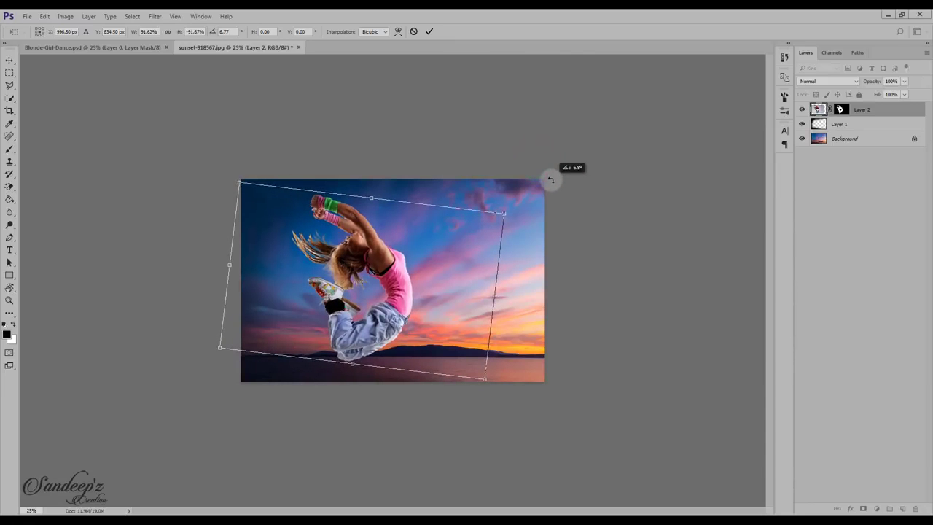
left_click(428, 31)
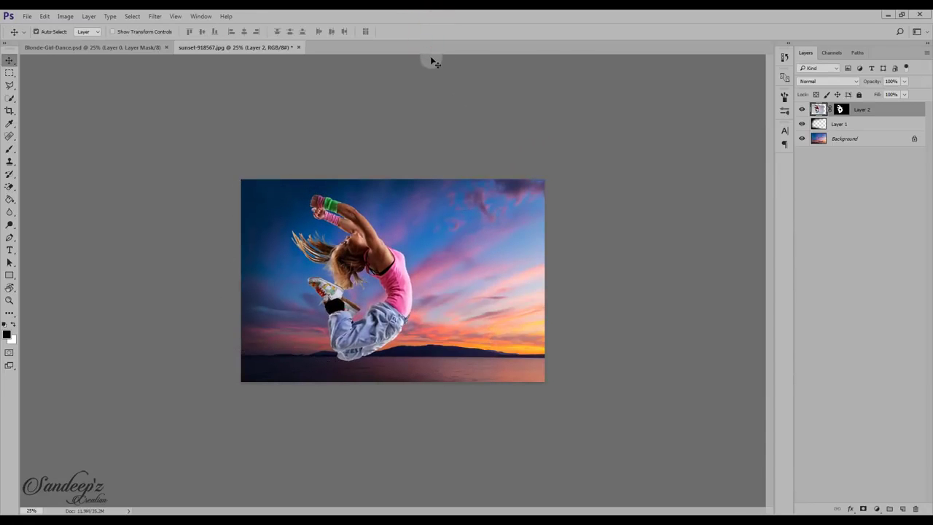
key("ctrl+0")
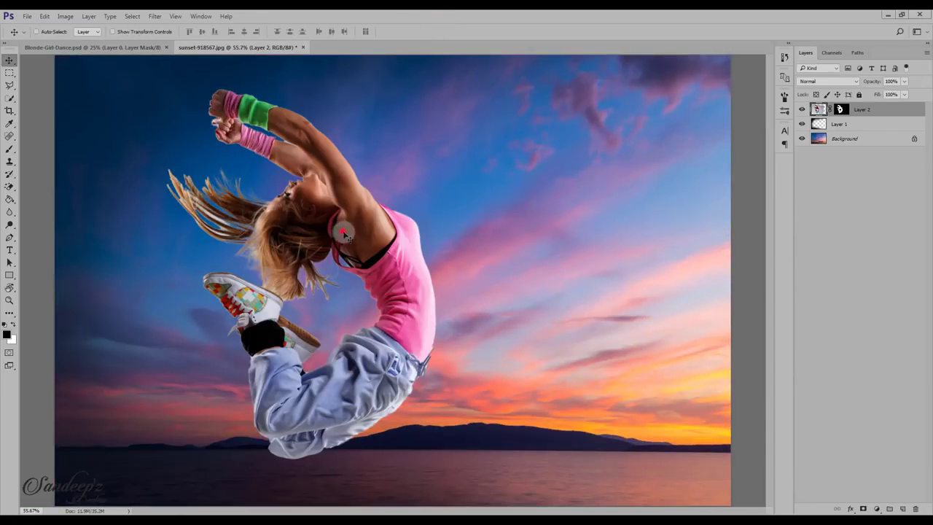
left_click_drag(344, 233, 358, 241)
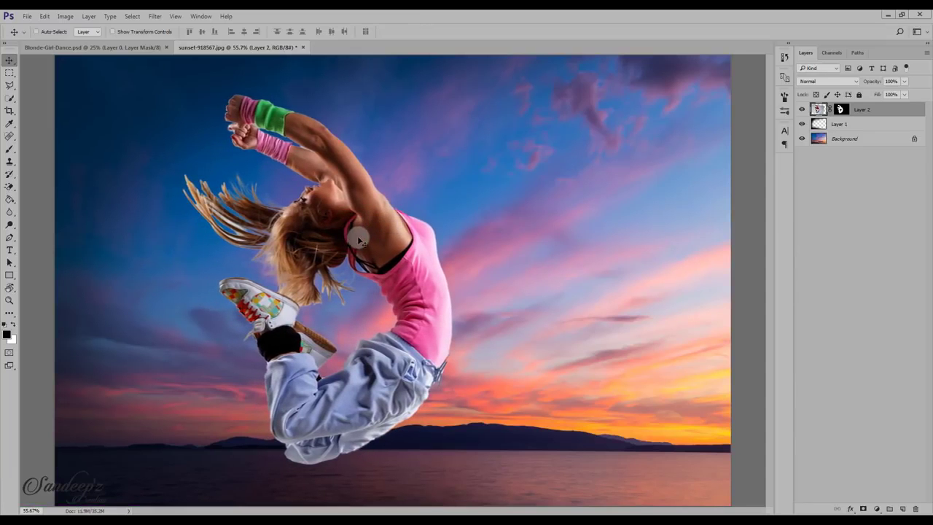
Add a Hue/Saturation adjustment clipped to the dancer layer and lower its lightness to -93.
left_click(876, 508)
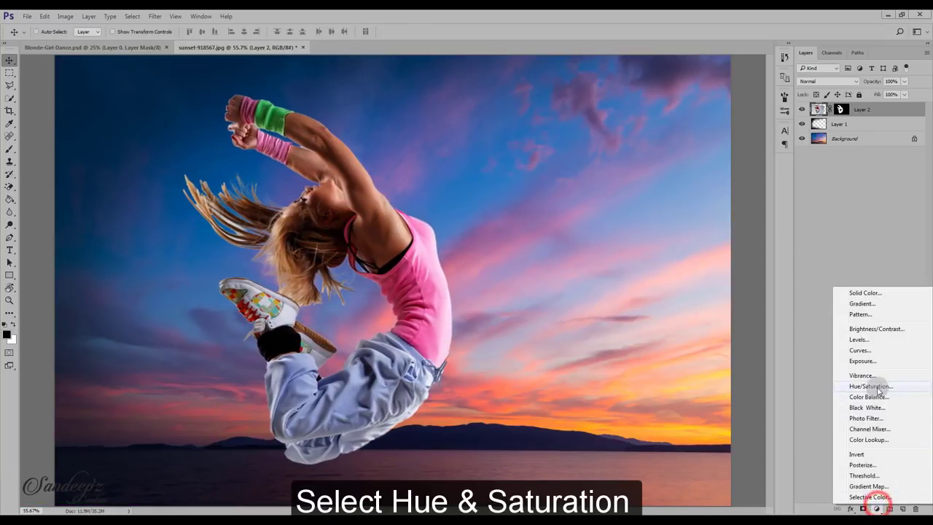
left_click(871, 386)
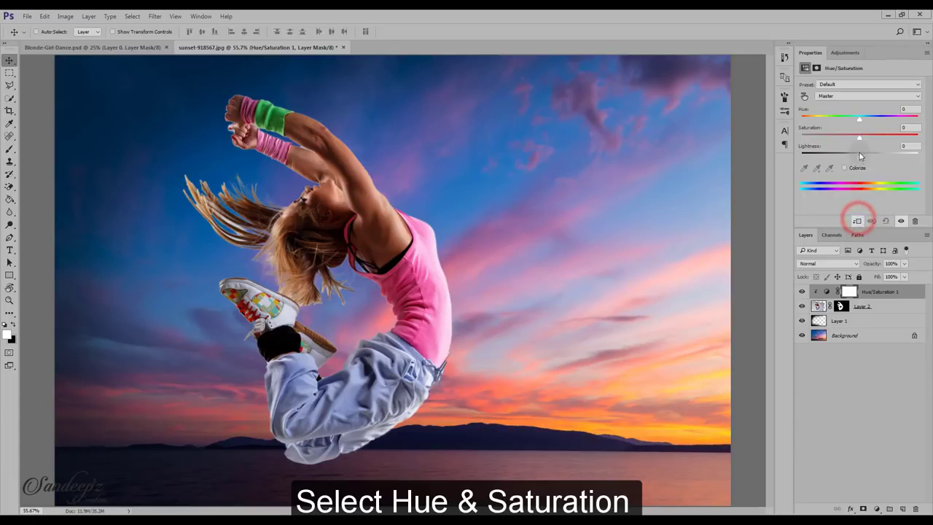
left_click_drag(860, 155, 804, 159)
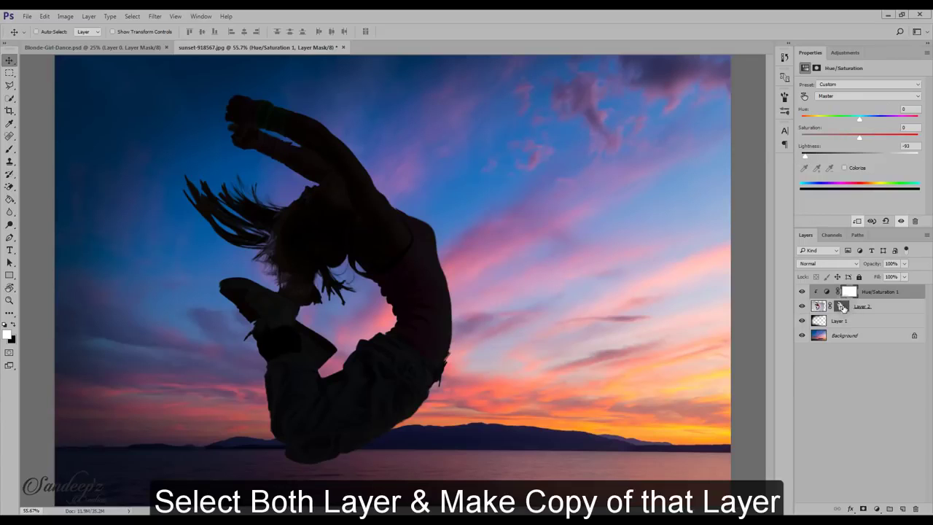
Duplicate Layer 2 together with its Hue/Saturation adjustment, and hide both copies.
left_click(895, 307)
left_click(891, 293)
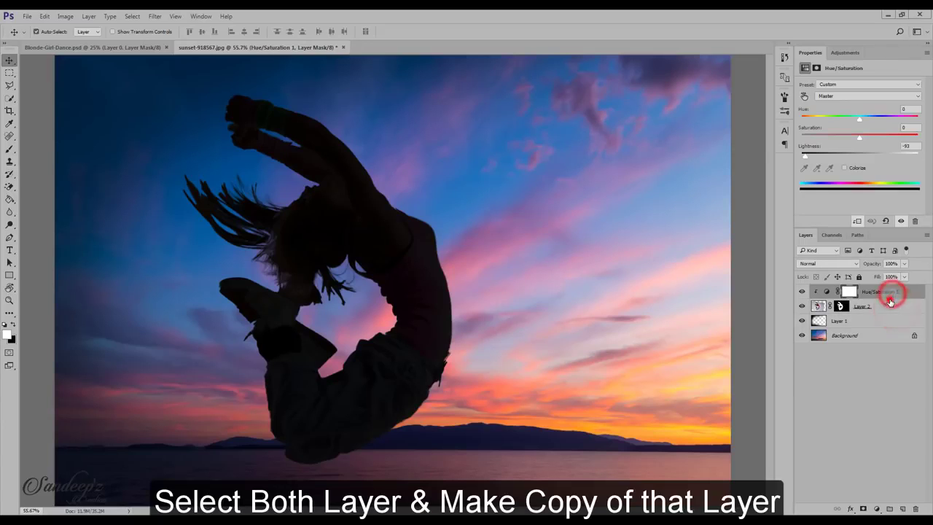
left_click(890, 301, "shift")
left_click_drag(893, 305, 902, 508)
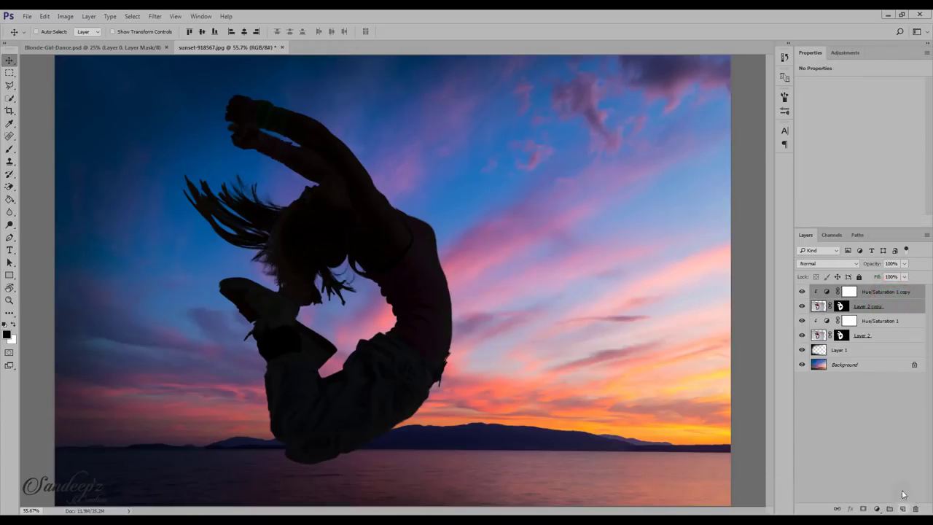
left_click(801, 306)
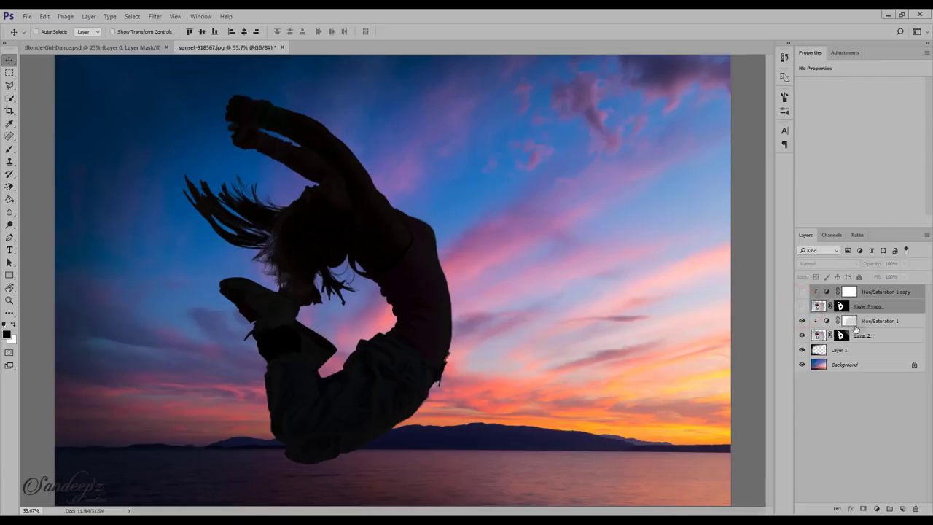
Target the mask of the original Layer 2 and set up the Brush with a scattered shard tip at 500 px.
left_click(843, 337)
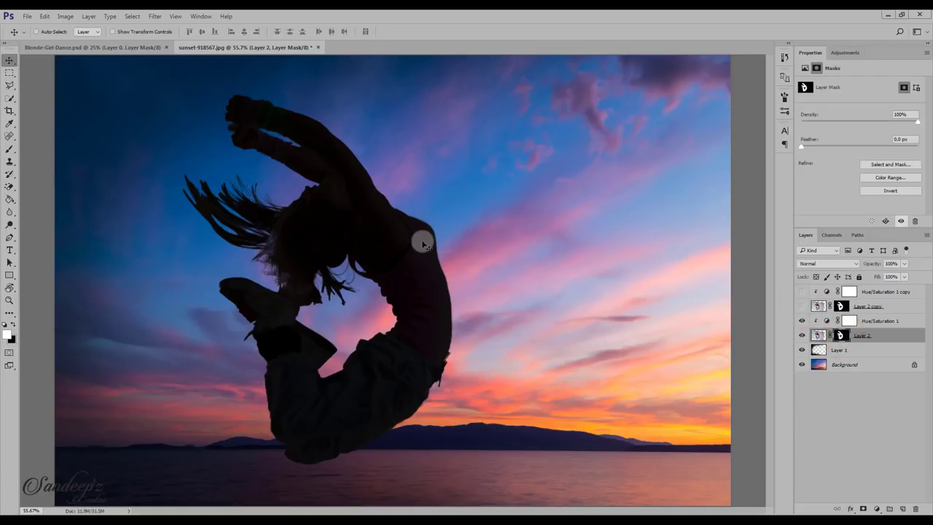
right_click(422, 240)
left_click(840, 337)
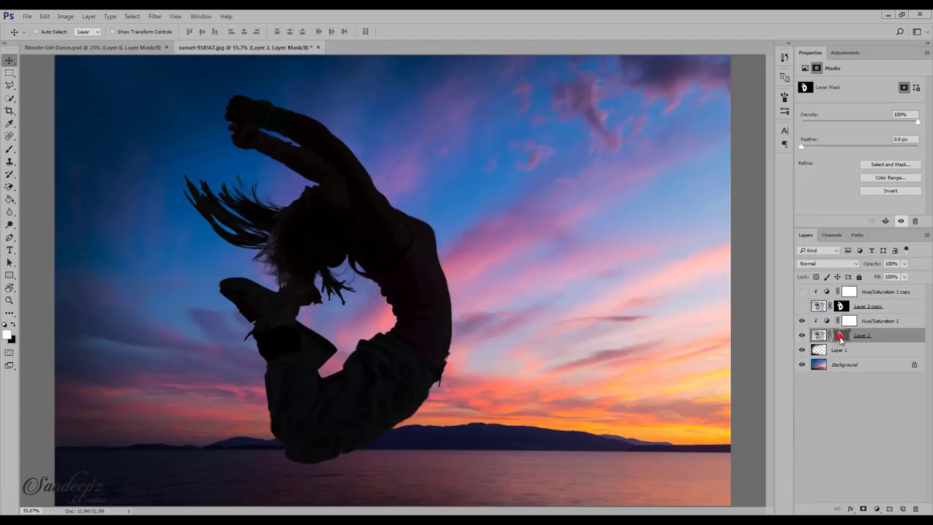
left_click(10, 150)
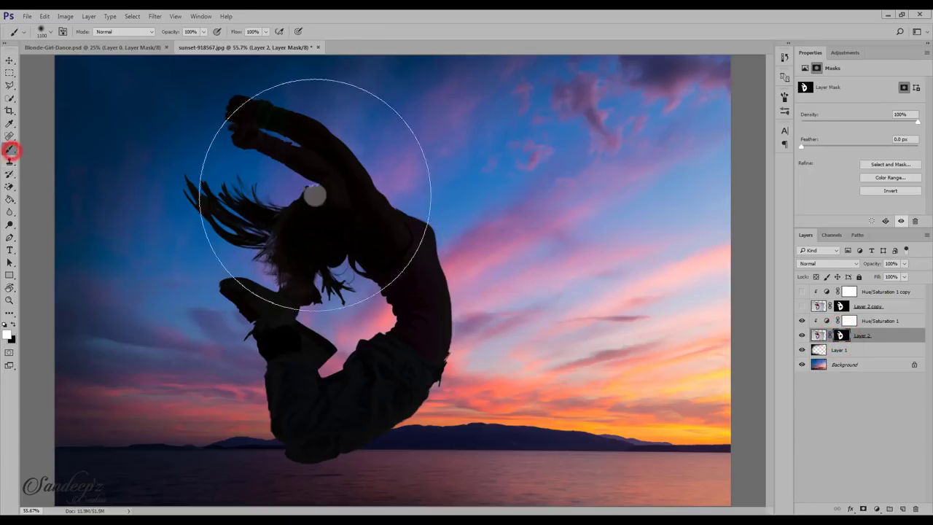
right_click(340, 196)
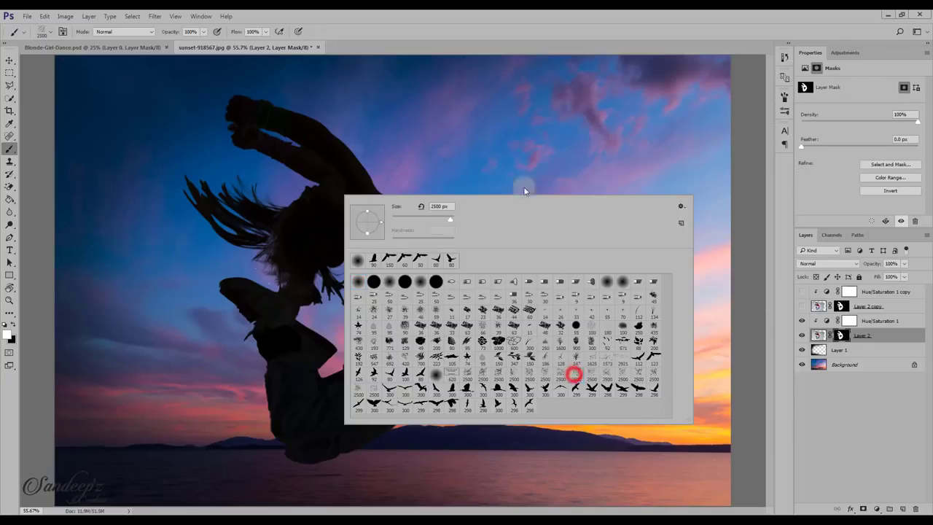
left_click(459, 32)
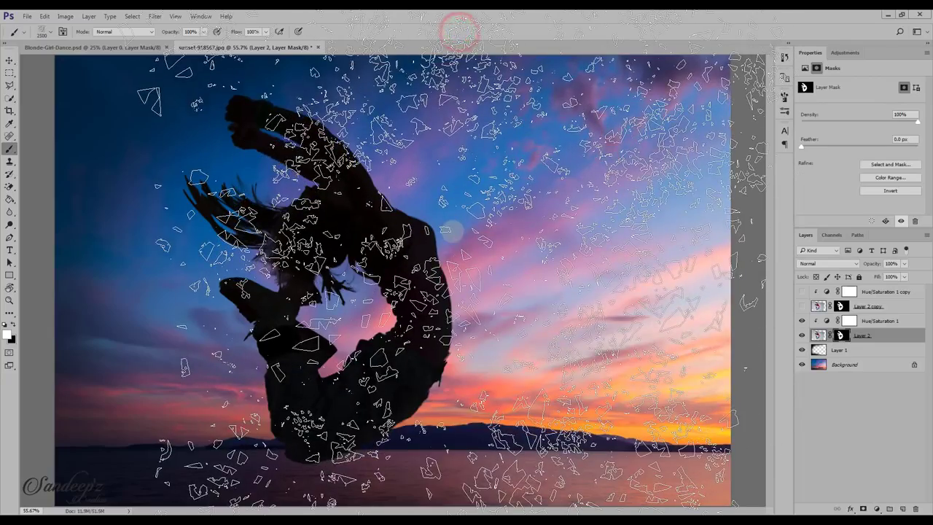
key("bracketleft")
key("bracketleft")
key("bracketleft")
key("bracketleft")
key("bracketleft")
key("bracketleft")
key("bracketleft")
key("bracketleft")
key("bracketleft")
key("bracketleft")
key("bracketleft")
key("bracketleft")
key("bracketleft")
key("bracketleft")
key("bracketleft")
key("bracketleft")
key("bracketleft")
key("bracketleft")
key("bracketleft")
key("bracketleft")
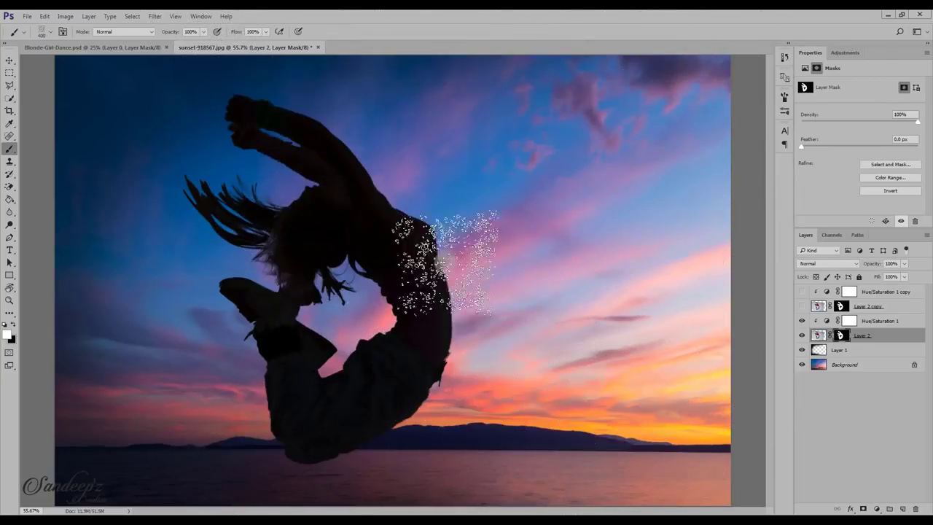
key("bracketright")
left_click(435, 184)
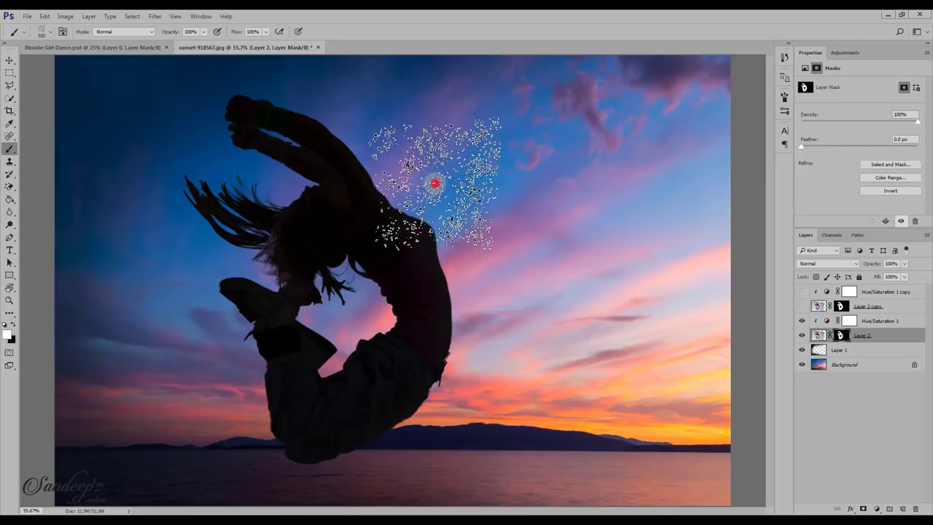
left_click(42, 16)
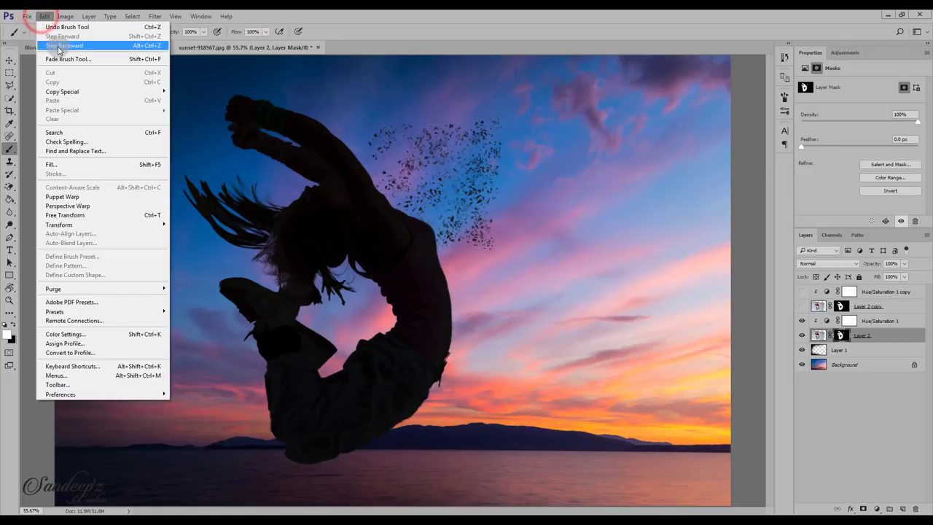
left_click(59, 47)
left_click(14, 325)
left_click(843, 335)
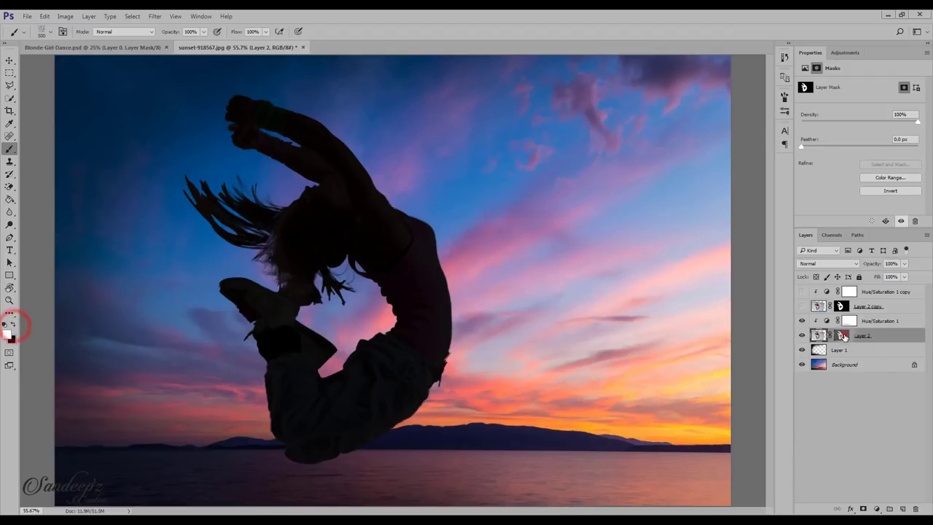
left_click(440, 192)
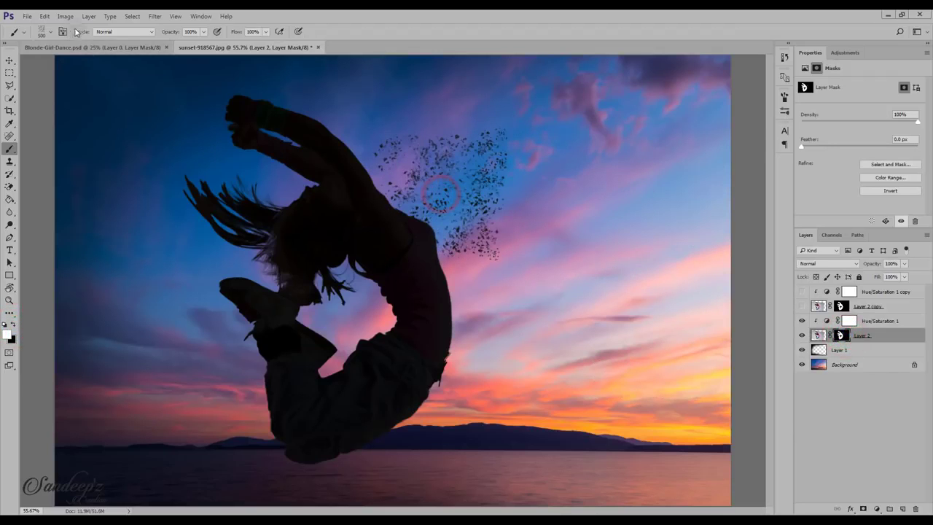
left_click(43, 16)
left_click(61, 46)
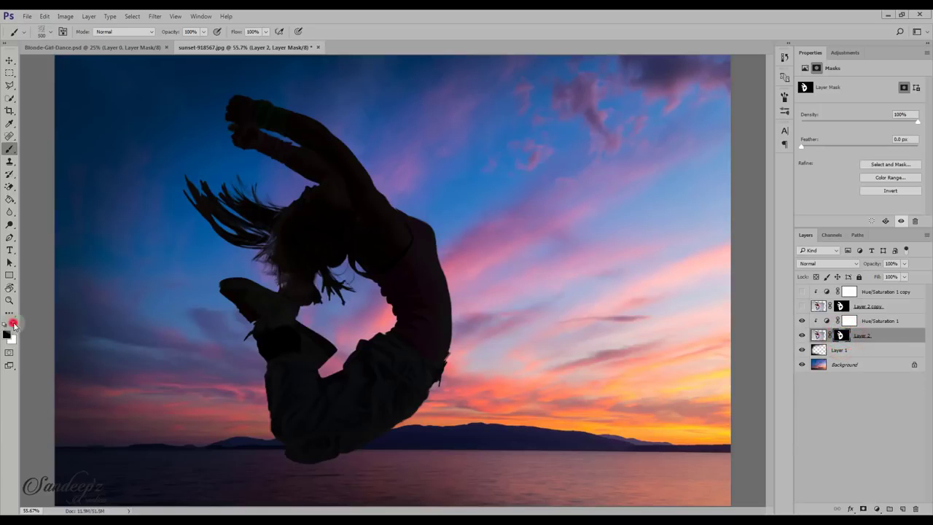
Stamp black shards on Layer 2's mask along the dancer's back from shoulder to hip, varying the brush between 300 and 400 px.
left_click(427, 202)
left_click(467, 226)
left_click(475, 275)
key("bracketleft")
key("bracketleft")
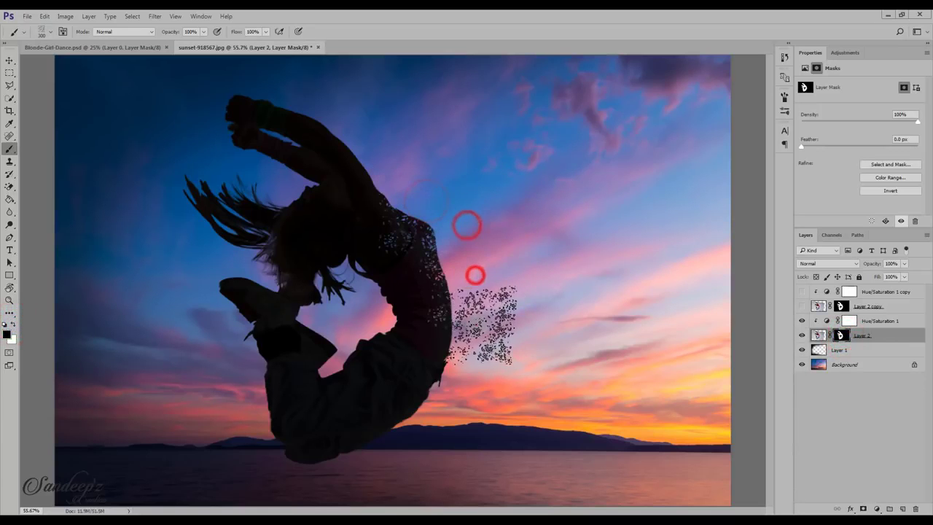
key("bracketright")
mouse_move(412, 144)
left_mouse_down()
mouse_move(448, 175)
mouse_move(469, 211)
mouse_move(473, 400)
mouse_move(484, 343)
mouse_move(461, 234)
mouse_move(457, 275)
mouse_move(447, 188)
mouse_move(417, 152)
mouse_move(467, 217)
mouse_move(477, 253)
mouse_move(484, 308)
mouse_move(451, 217)
mouse_move(429, 183)
mouse_move(475, 272)
mouse_move(480, 350)
mouse_move(425, 175)
left_mouse_up()
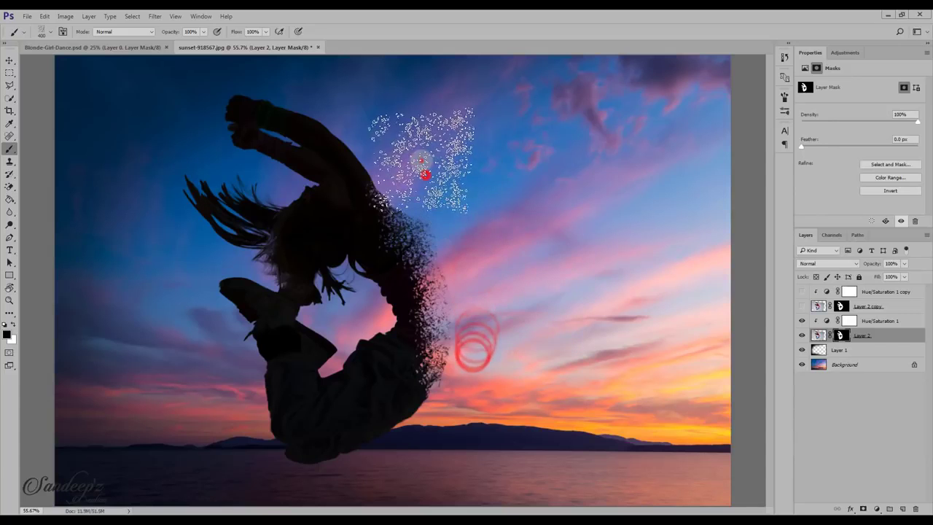
left_click(423, 151)
left_click(419, 142)
left_click(437, 165)
left_click(454, 175)
left_click(467, 339)
left_click(473, 338)
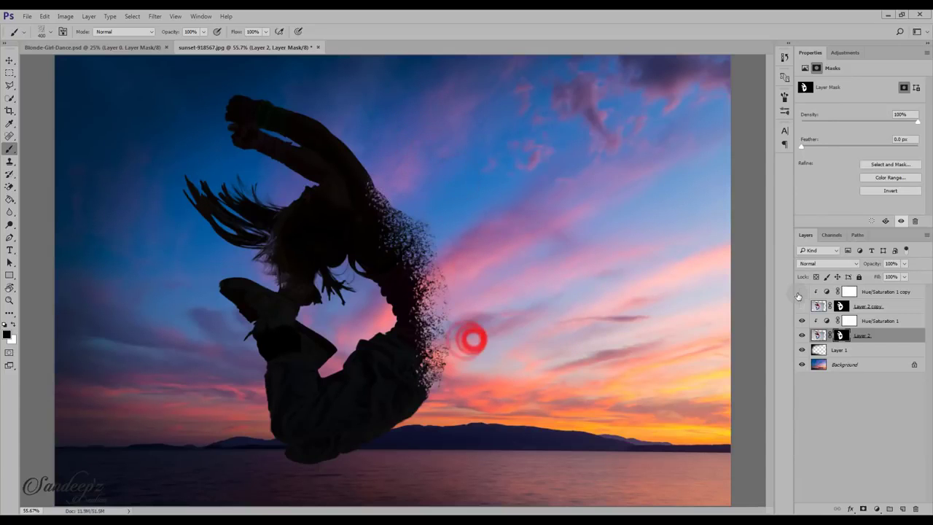
Show Layer 2 copy and its Hue/Saturation adjustment, and apply the layer mask of Layer 2 copy.
left_click(802, 305)
left_click(802, 291)
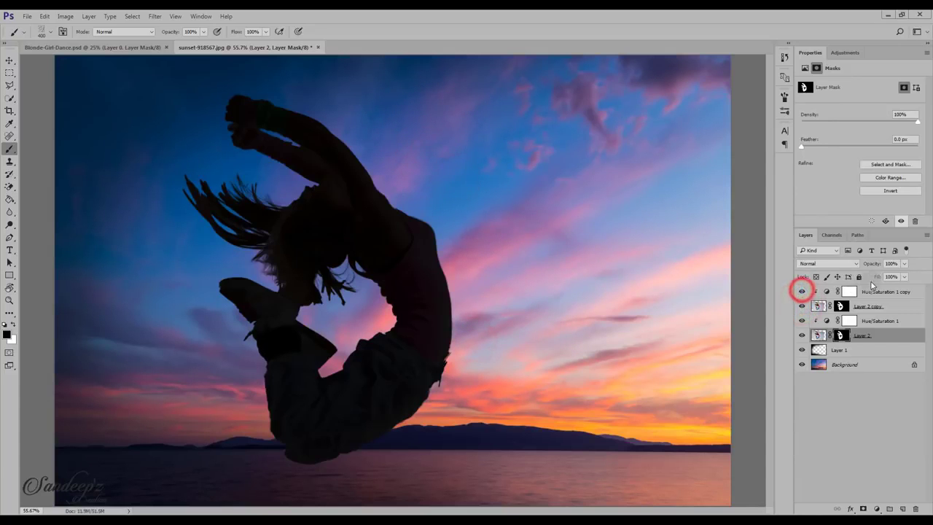
left_click(838, 306)
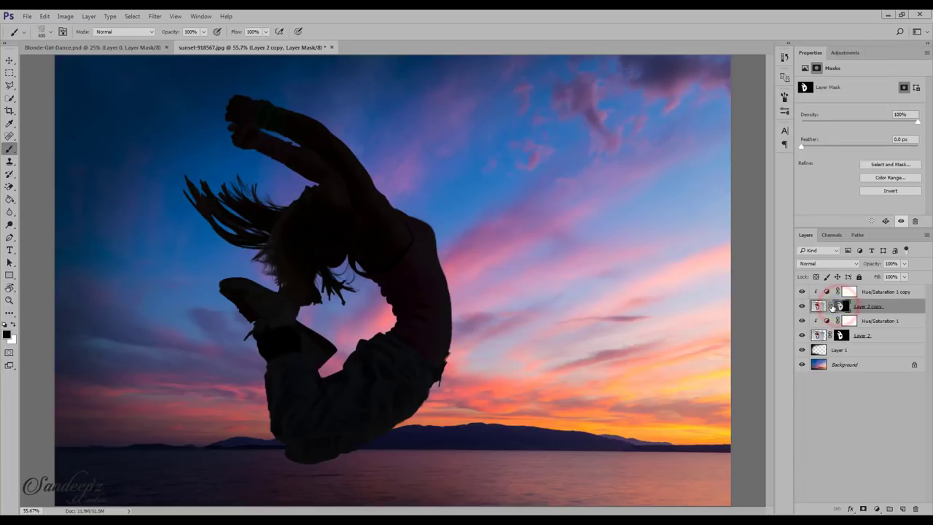
left_click(817, 306)
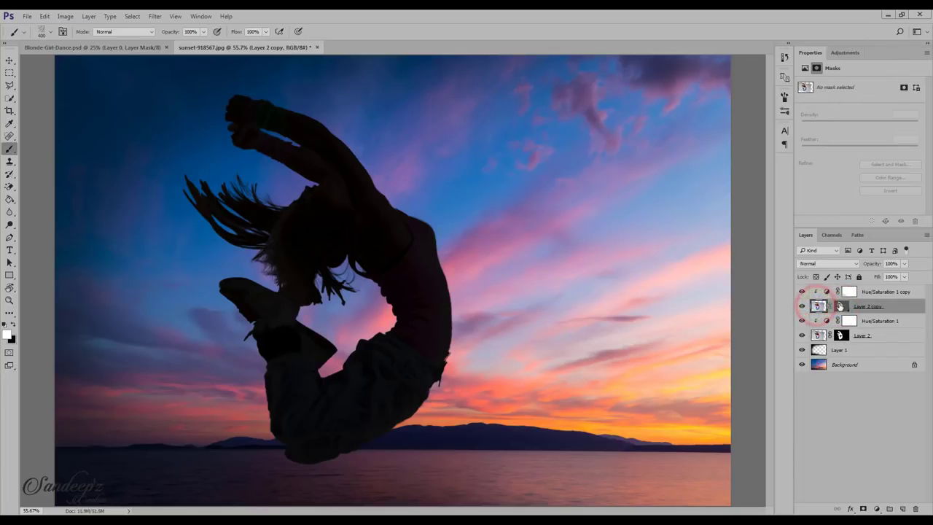
right_click(839, 307)
left_click(839, 336)
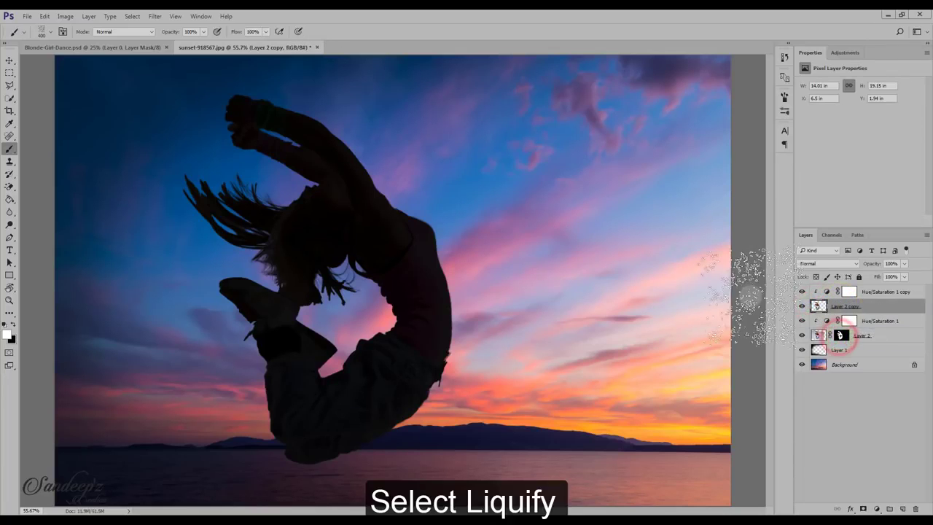
Open the artwork of Layer 2 copy in the Liquify filter and set the Forward Warp brush size to 500.
left_click(817, 306)
left_click(155, 16)
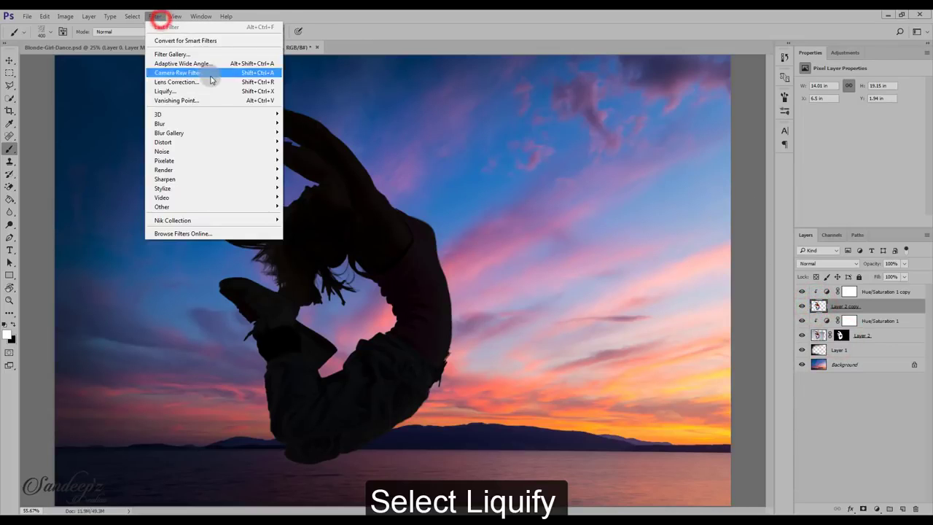
left_click(211, 89)
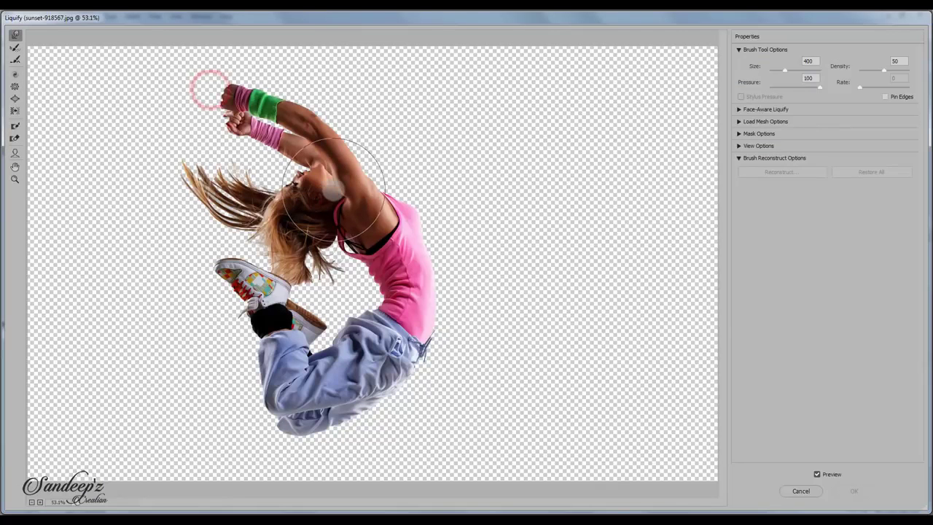
key("]")
Undo a trial push on the arm, and stretch the dancer's shoulder and upper back far outward from the body with Forward Warp.
left_click_drag(311, 121, 348, 78)
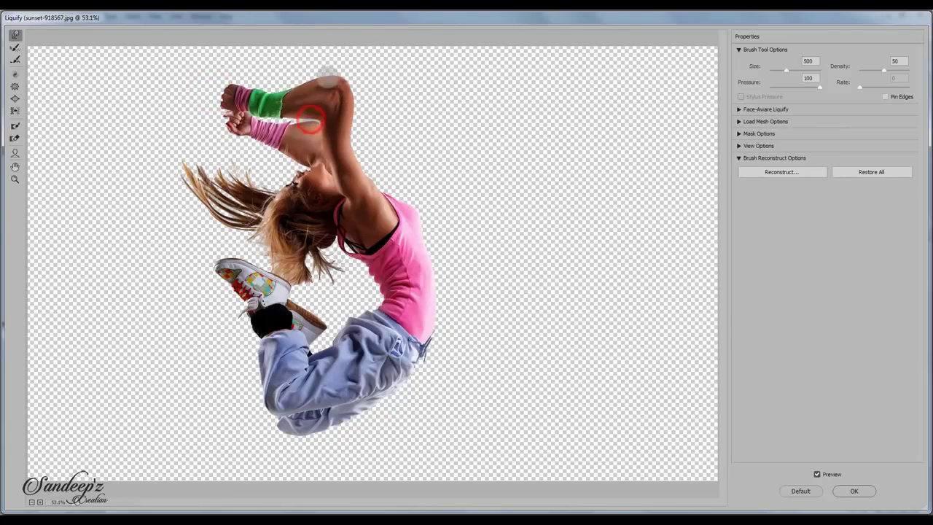
key("ctrl+z")
left_click_drag(402, 191, 414, 149)
left_click_drag(372, 172, 412, 78)
left_click_drag(395, 181, 530, 84)
left_click_drag(429, 202, 666, 125)
left_click_drag(440, 238, 556, 196)
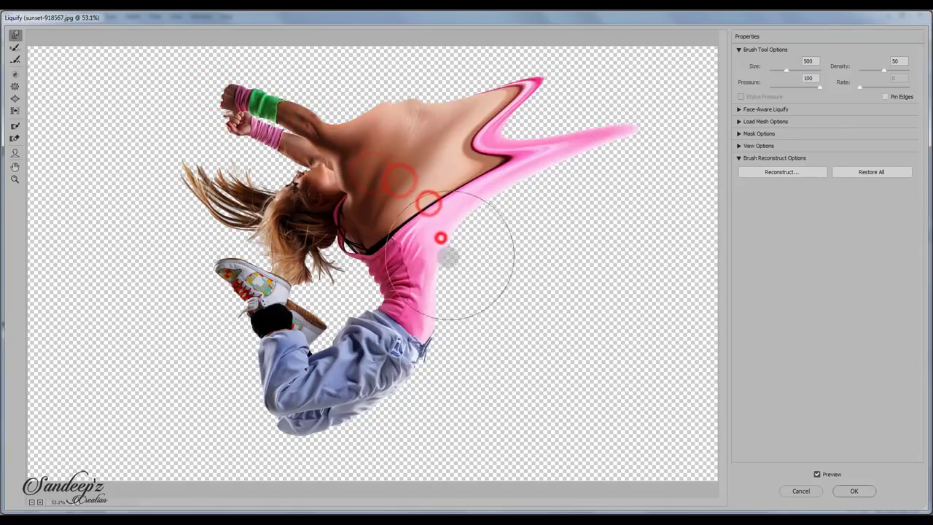
Pull the pink top and lower back outward with Forward Warp to widen the stretched area behind the dancer.
left_click_drag(446, 262, 652, 196)
mouse_move(419, 255)
left_mouse_down()
mouse_move(450, 256)
mouse_move(645, 181)
left_mouse_up()
left_click_drag(481, 196, 583, 142)
left_click_drag(458, 148, 558, 87)
left_click_drag(412, 327, 566, 314)
left_click_drag(465, 279, 656, 307)
left_click_drag(517, 241, 635, 234)
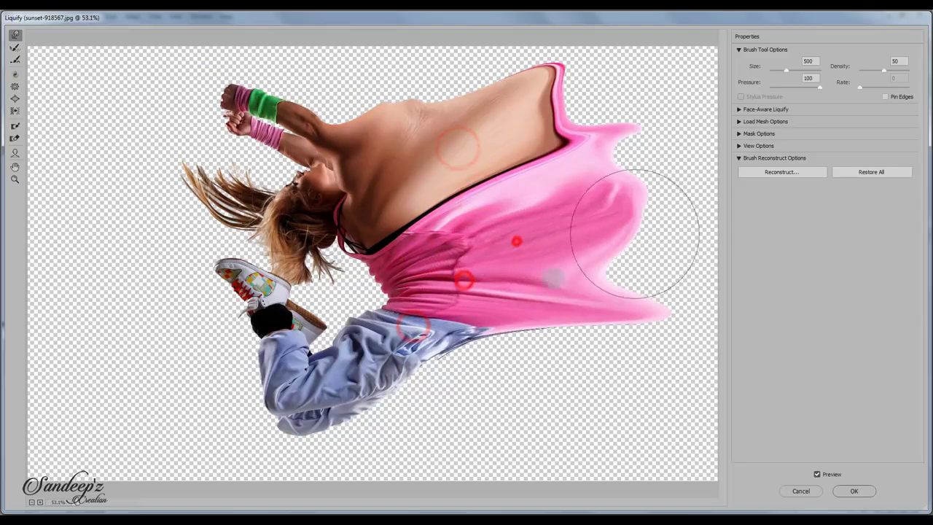
Push the hip edge and the upper edge of the stretched back further outward, and apply the Liquify distortion.
left_click_drag(460, 350, 536, 385)
left_click_drag(516, 307, 615, 339)
left_click_drag(533, 280, 625, 303)
left_click_drag(436, 110, 445, 52)
left_click_drag(489, 94, 503, 80)
left_click(853, 490)
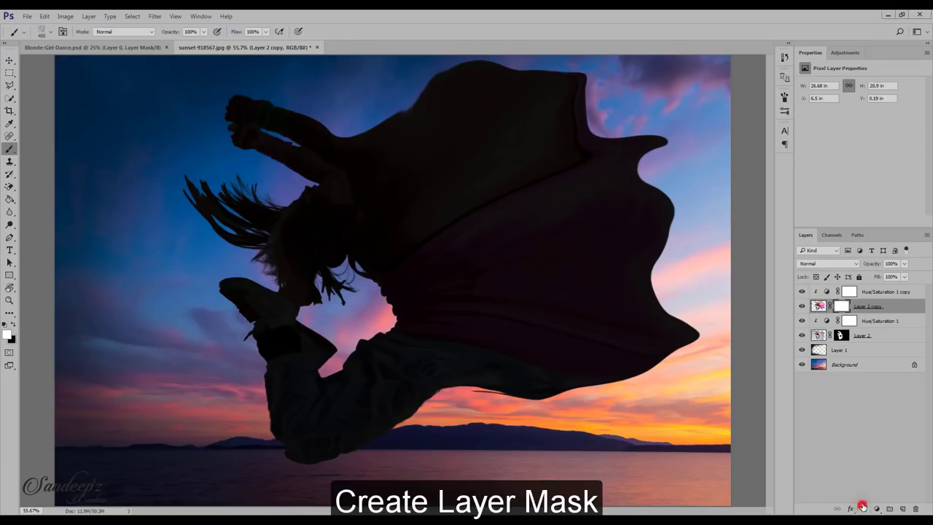
Add a layer mask to Layer 2 copy, fill it with black, and make white the foreground colour.
key("x")
key("alt+Delete")
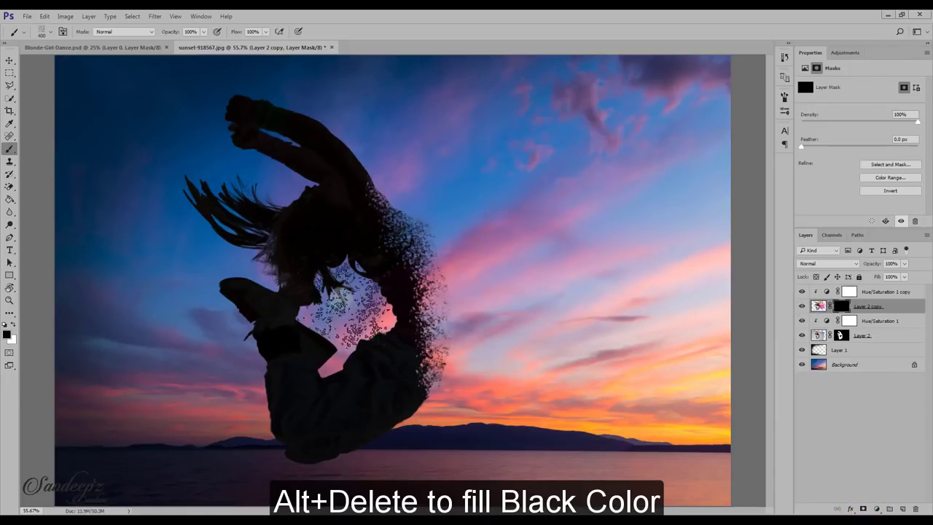
left_click(12, 324)
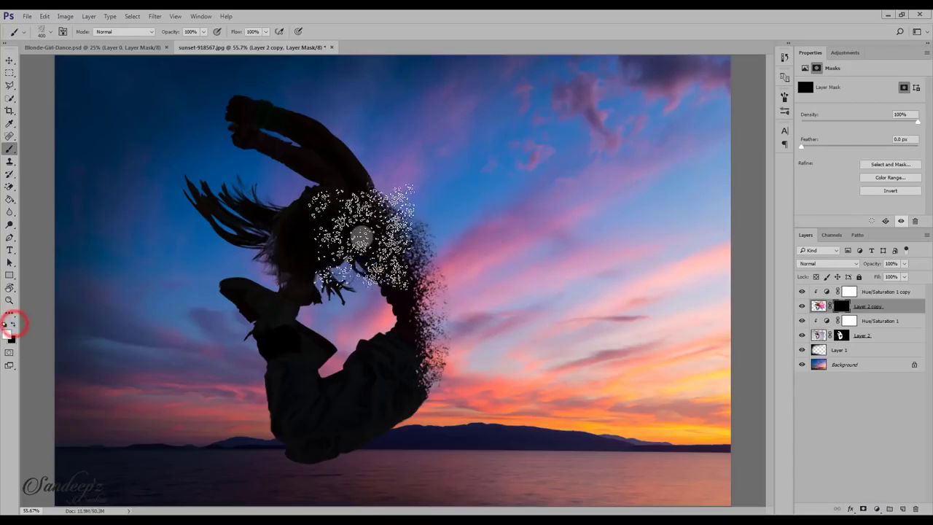
Stamp white shards on Layer 2 copy's mask just outside the shoulder and back, reducing the brush to 200 px.
key("bracketleft")
key("bracketleft")
left_click(397, 193)
left_click(424, 187)
left_click(455, 200)
left_click(478, 272)
key("bracketleft")
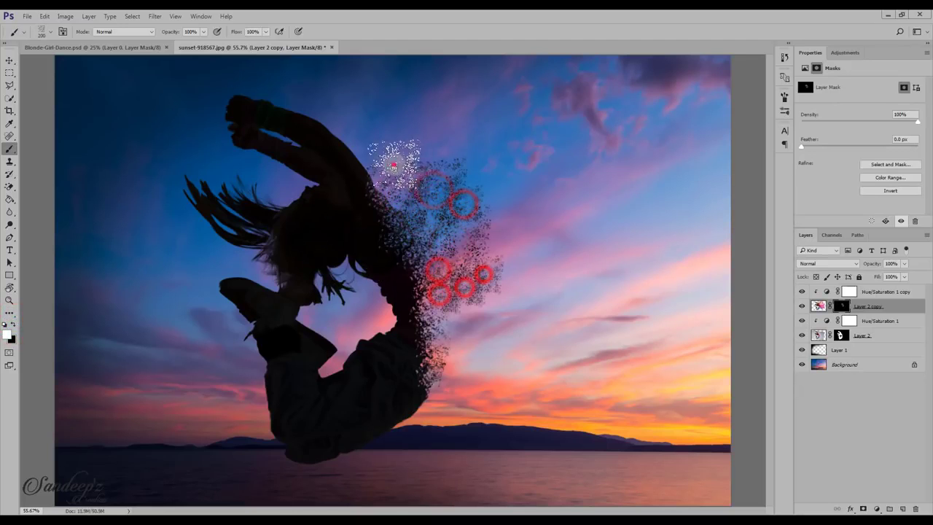
Stamp more white shards at 200 px above the shoulder and beside the lower back on the mask.
left_click(393, 165)
left_click(419, 163)
left_click(440, 179)
left_click(454, 329)
left_click(492, 330)
Lower the brush opacity to 43% and stamp fainter white shards beside the hip and along the outer edge of the dispersion.
key("bracketright")
left_click_drag(173, 33, 131, 33)
left_click(459, 368)
left_click(500, 377)
left_click(504, 306)
left_click(499, 264)
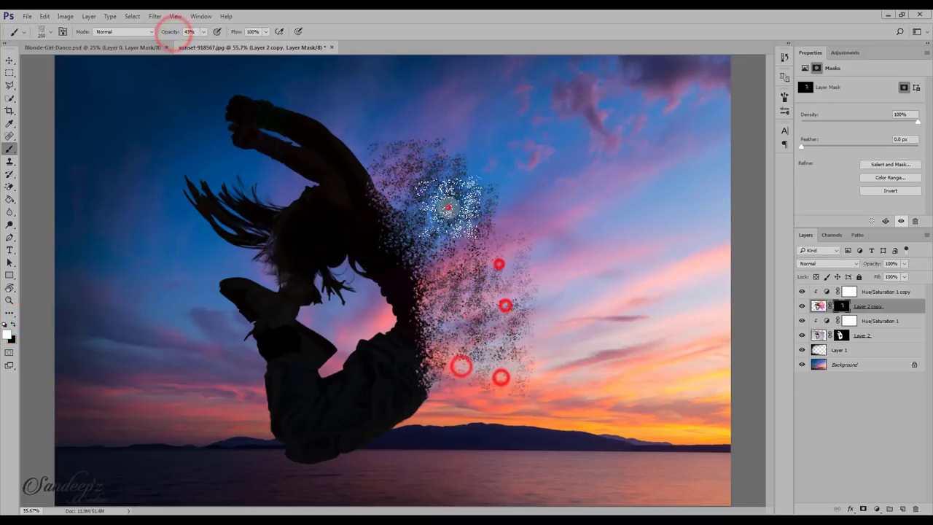
Extend the dispersion outward from hip to shoulder with white shards at 43% opacity, using a brush of up to 250 px.
left_click(496, 244)
left_click(454, 368)
left_click(484, 393)
left_click(517, 360)
left_click(529, 277)
left_click(520, 201)
left_click(489, 143)
left_click(451, 144)
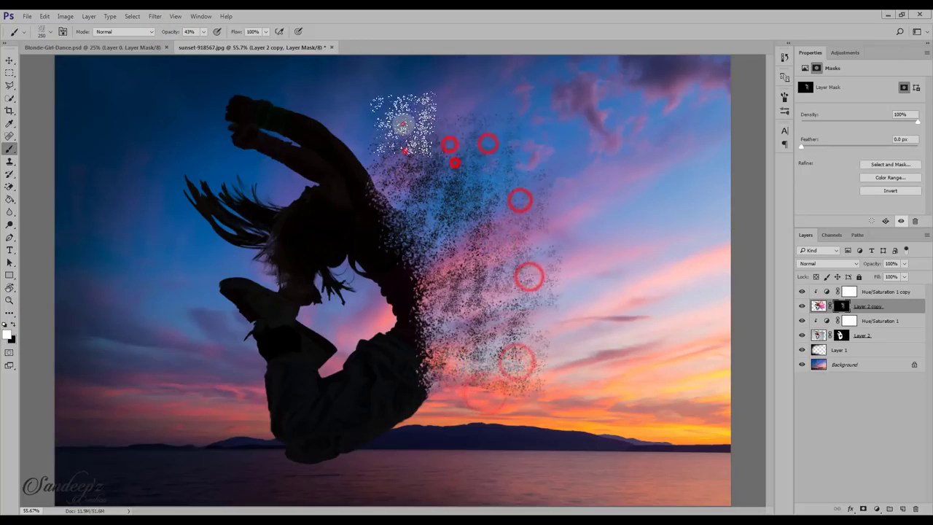
left_click(515, 301)
left_click(447, 373)
left_click(487, 398)
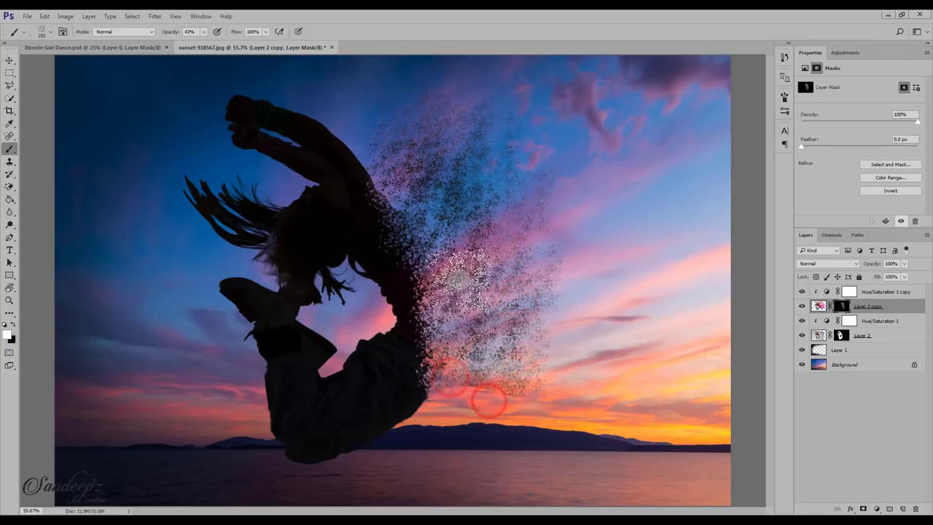
left_click(437, 146)
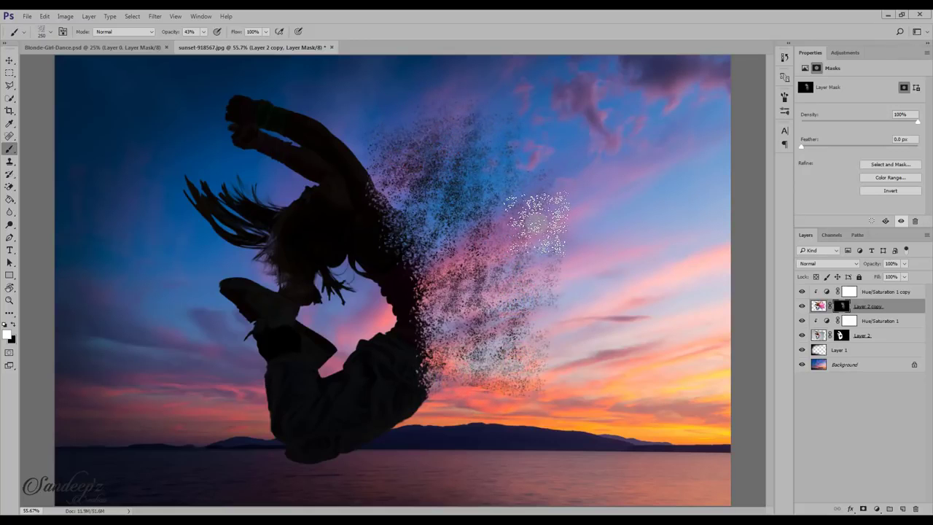
right_click(535, 223)
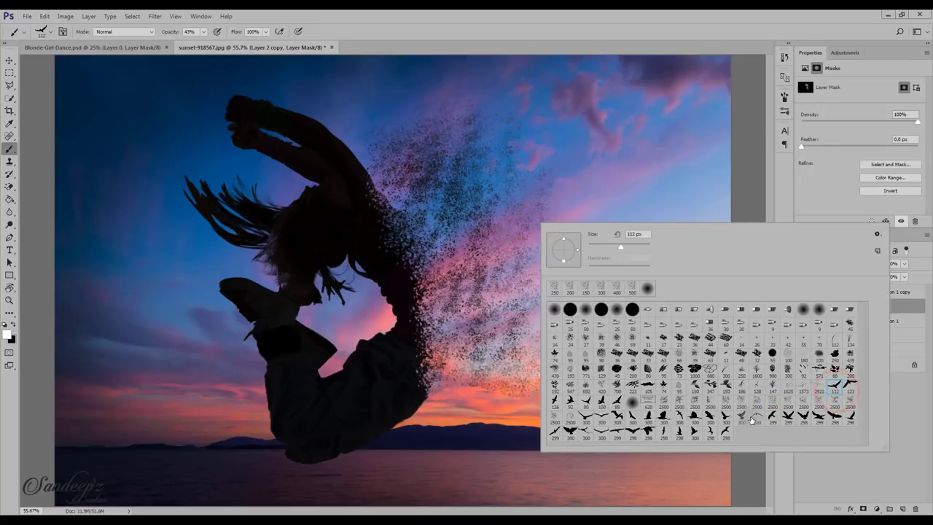
left_click(396, 24)
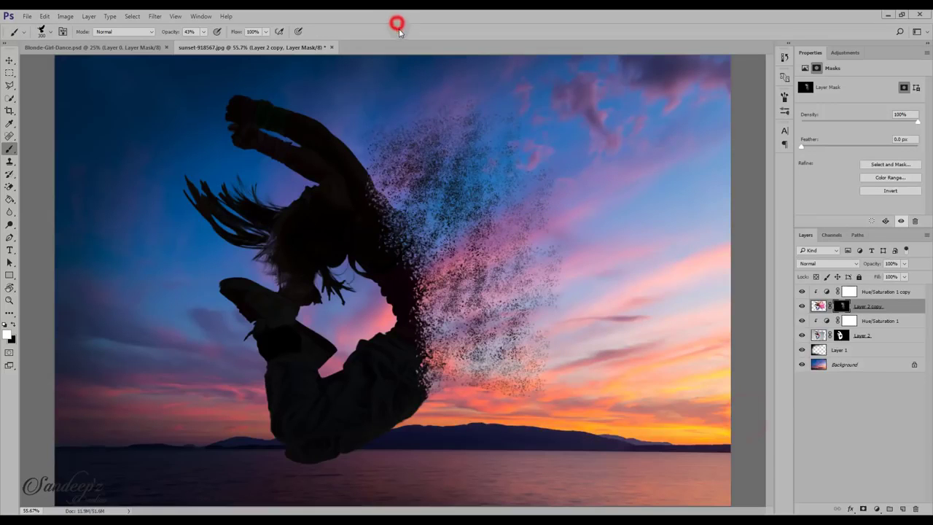
right_click(532, 209)
left_click(746, 417)
left_click(397, 24)
Choose a flying-bird brush tip, restore the opacity to 100%, and reveal one 200 px bird on the mask beside the shoulder.
right_click(533, 210)
left_click(624, 403)
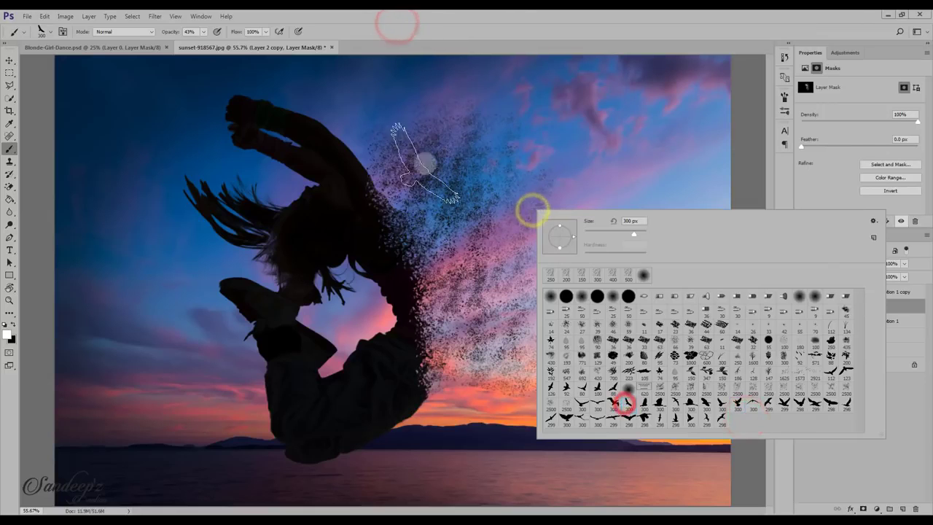
left_click(426, 26)
left_click(398, 175)
left_click(45, 16)
left_click(59, 46)
left_click_drag(168, 30, 255, 32)
left_click(409, 164)
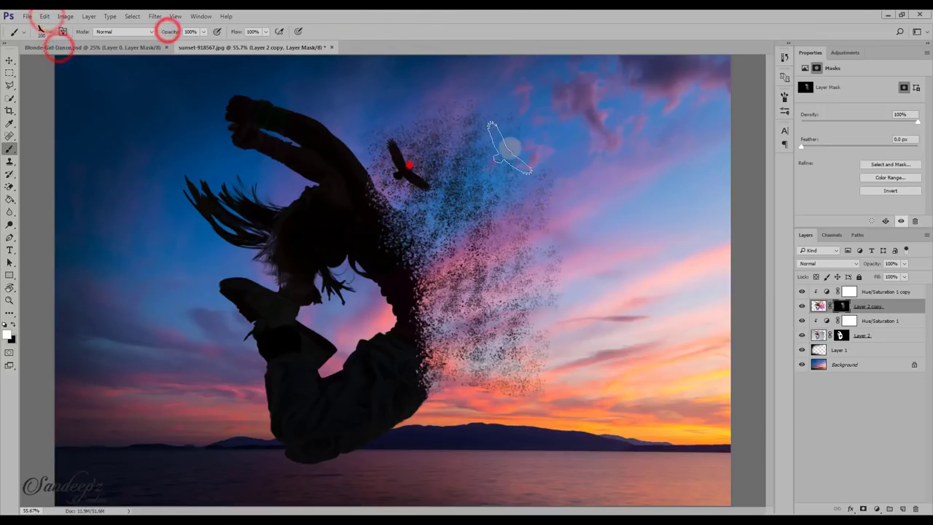
Reduce the bird brush to 125 px, rotate its tip, and stamp a smaller bird just below the first one.
key("bracketleft")
key("bracketleft")
key("bracketleft")
right_click(483, 285)
left_click_drag(524, 311, 518, 299)
left_click(432, 204)
Switch to a spread-wing bird tip and stamp a 200 px bird above the first one.
right_click(487, 238)
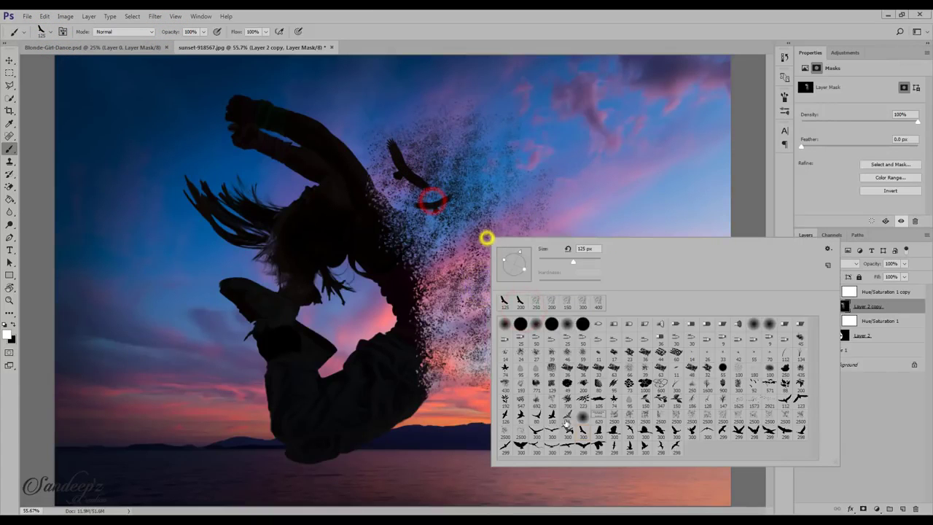
left_click(552, 431)
left_click(506, 449)
left_click(474, 25)
left_click(440, 123)
Stamp a 125 px gliding bird near the upper edge of the dispersion and a different 200 px bird below it.
right_click(508, 262)
left_click(606, 456)
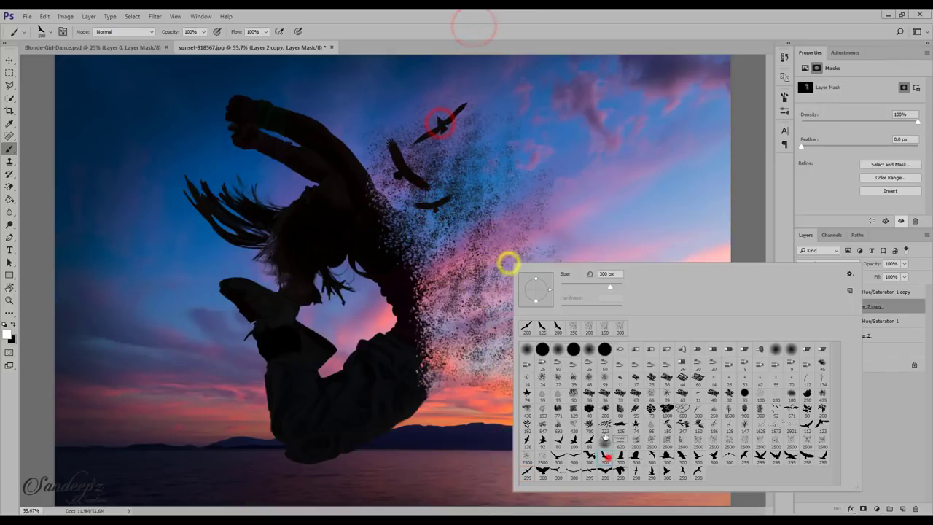
left_click(590, 471)
left_click(543, 36)
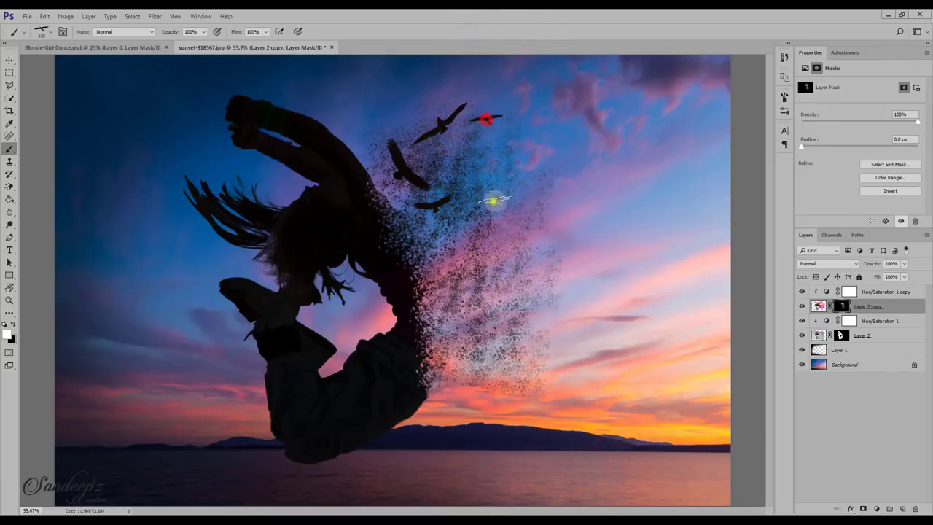
left_click(597, 25)
left_click(458, 156)
Stamp a 250 px long-necked bird at the dispersion's outer edge and a large 299 px bird beside the dancer's back.
right_click(510, 277)
left_click(623, 484)
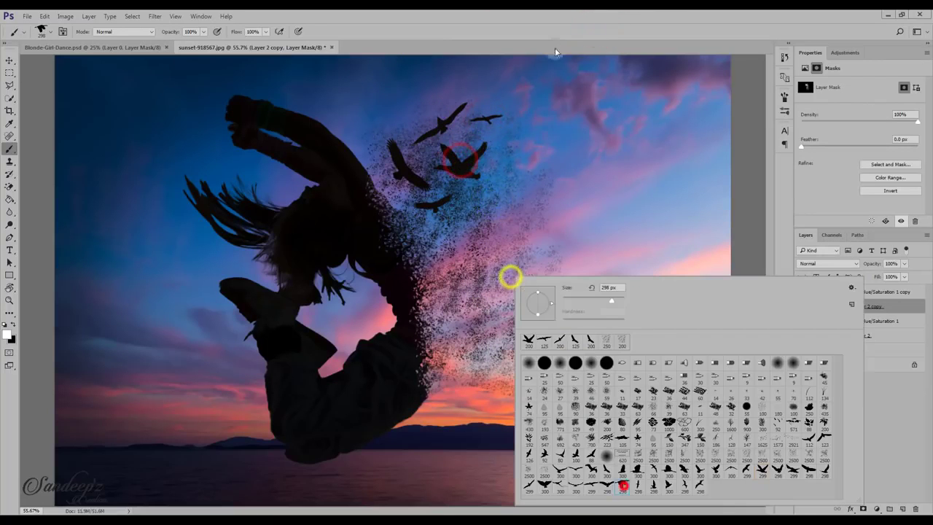
left_click(551, 35)
left_click(502, 194)
right_click(465, 301)
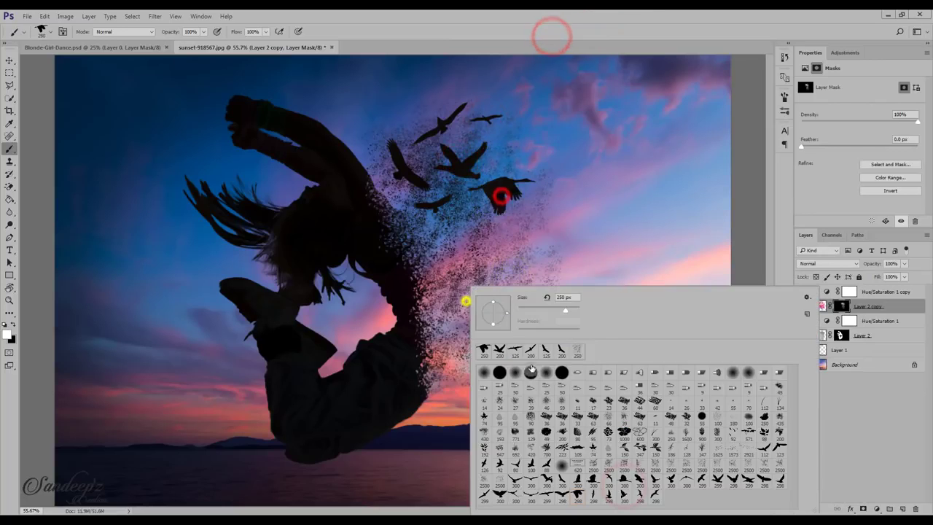
left_click(481, 38)
left_click(526, 310)
Pick another bird tip and stamp it at 150 px directly below the long-necked bird.
right_click(500, 274)
left_click(685, 486)
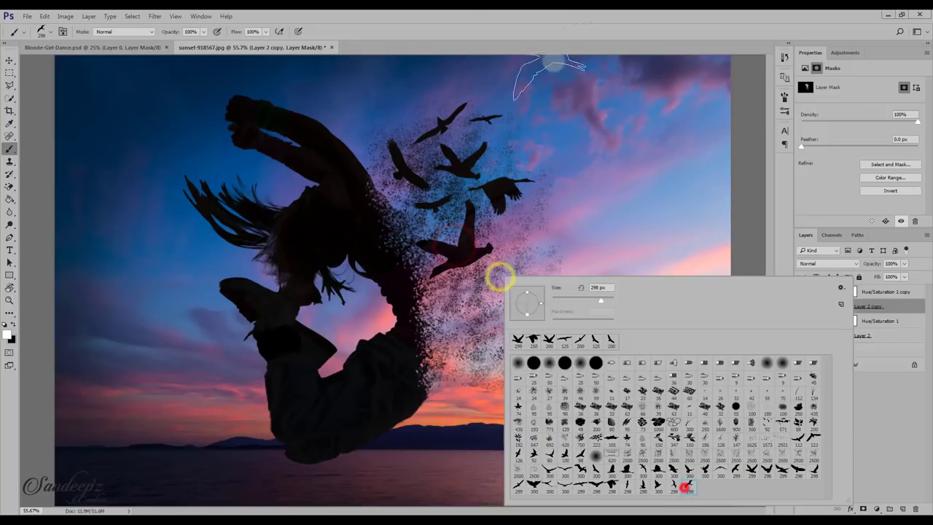
left_click(542, 31)
left_click(514, 222)
Undo an oversized bird stamp, reduce the brush to 200 px, and stamp the bird beside the large bird at the back.
right_click(501, 286)
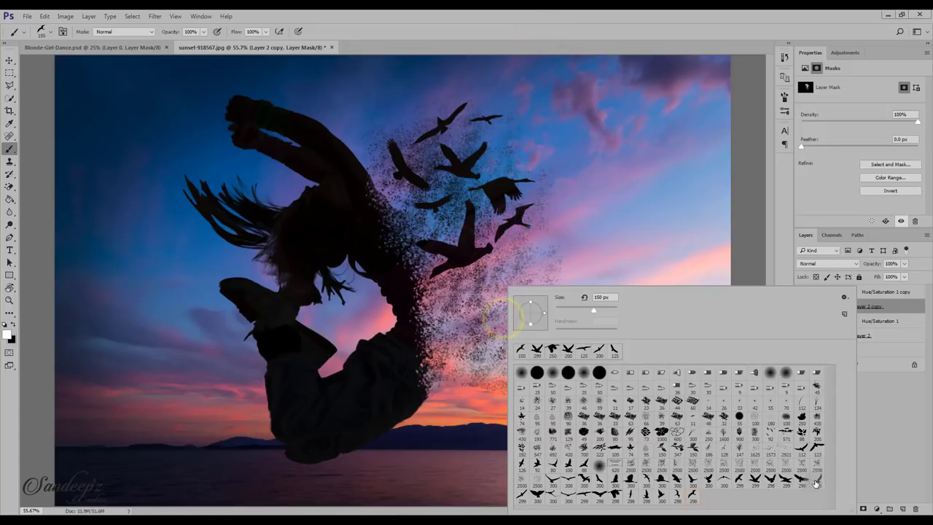
left_click(605, 168)
left_click(48, 16)
left_click(59, 46)
key("bracketleft")
key("bracketleft")
left_click(496, 255)
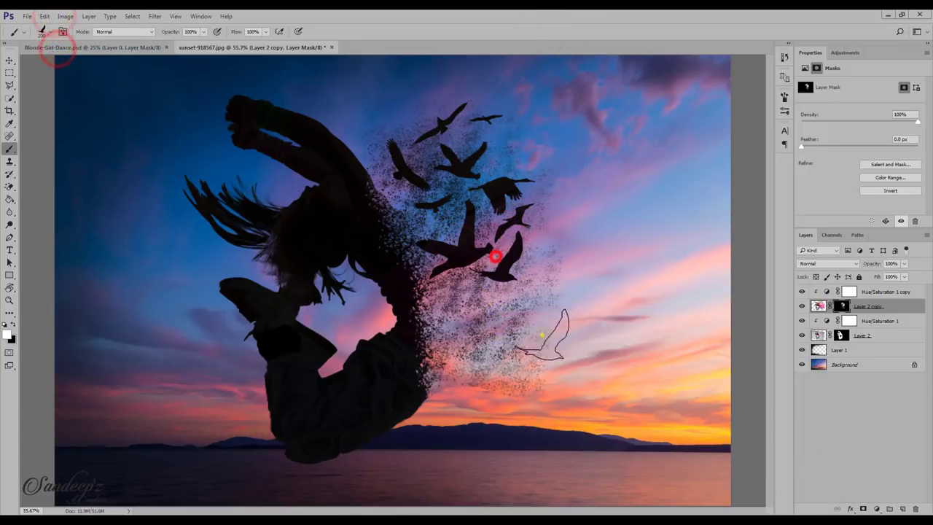
Scatter small 70 px birds above the shoulder, among the flock and near the hip, and stamp a 200 px bird in the middle.
right_click(542, 335)
left_click(621, 466)
left_click(371, 134)
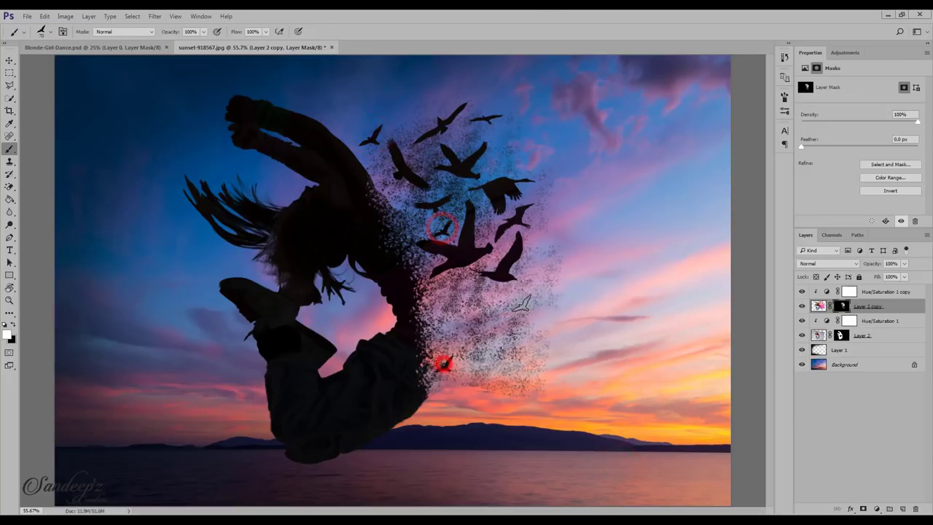
right_click(517, 301)
left_click(469, 29)
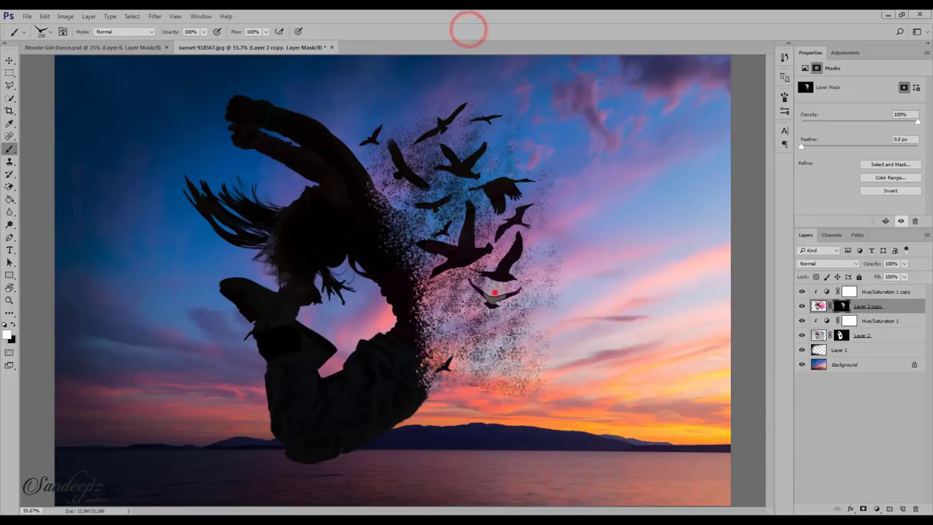
Choose another bird tip and stamp it at 250 px close to the dancer's lower back.
right_click(467, 295)
left_click(629, 497)
left_click(566, 36)
left_click(450, 317)
Choose an upright-wing bird tip and stamp it at 200 px beside the hip and at 100 px on the dispersion's outer edge.
right_click(510, 276)
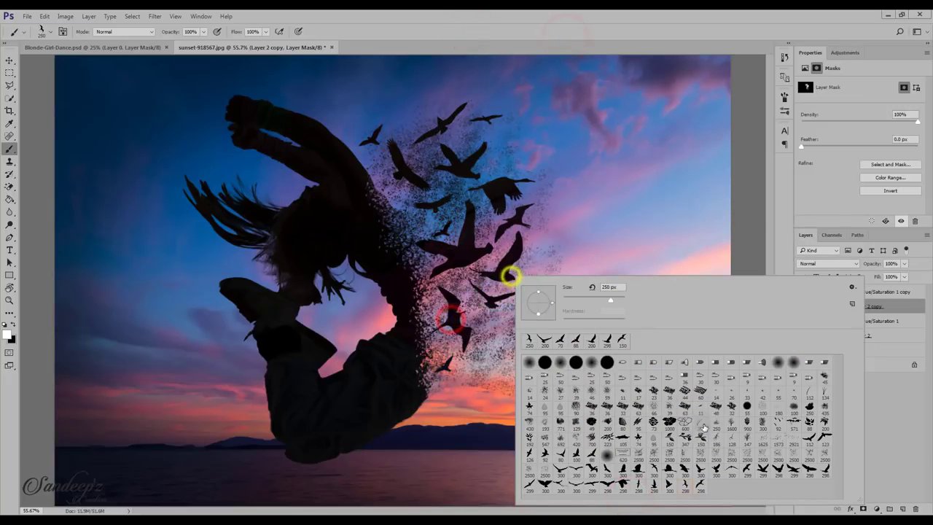
left_click(833, 29)
right_click(437, 236)
left_click(583, 442)
left_click(558, 26)
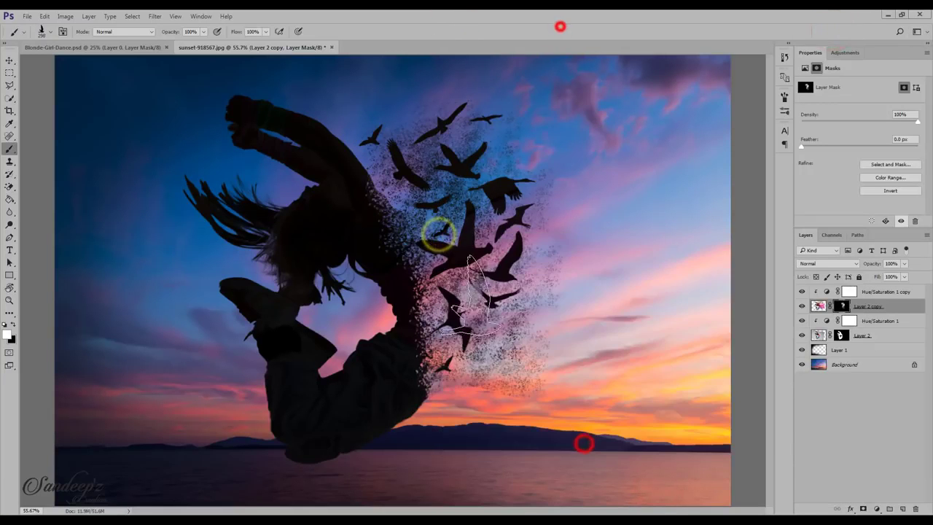
left_click(487, 345)
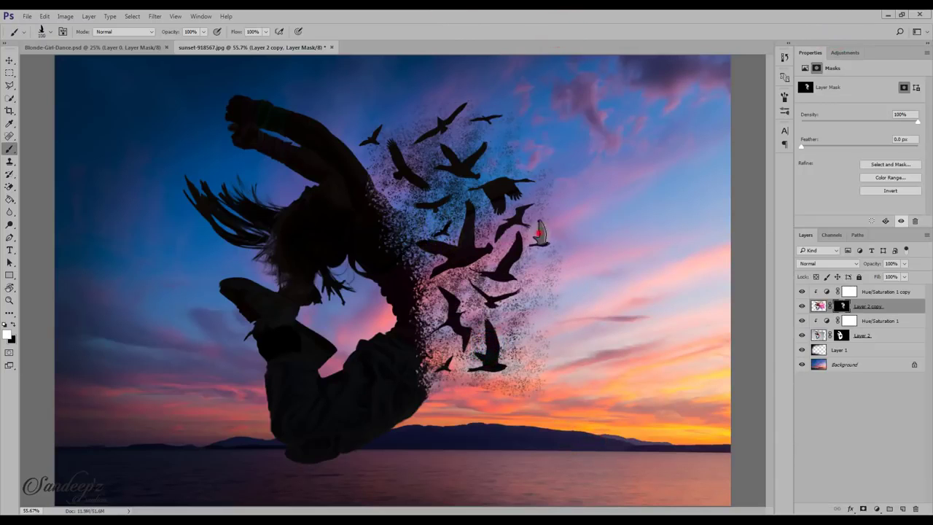
left_click(539, 233)
Choose another bird tip, undo a trial stamp, and place the bird at 200 px at the outer edge level with the lower back.
right_click(611, 295)
left_click(541, 160)
key("bracketleft")
key("bracketleft")
key("bracketleft")
key("bracketleft")
key("bracketleft")
key("bracketleft")
key("bracketleft")
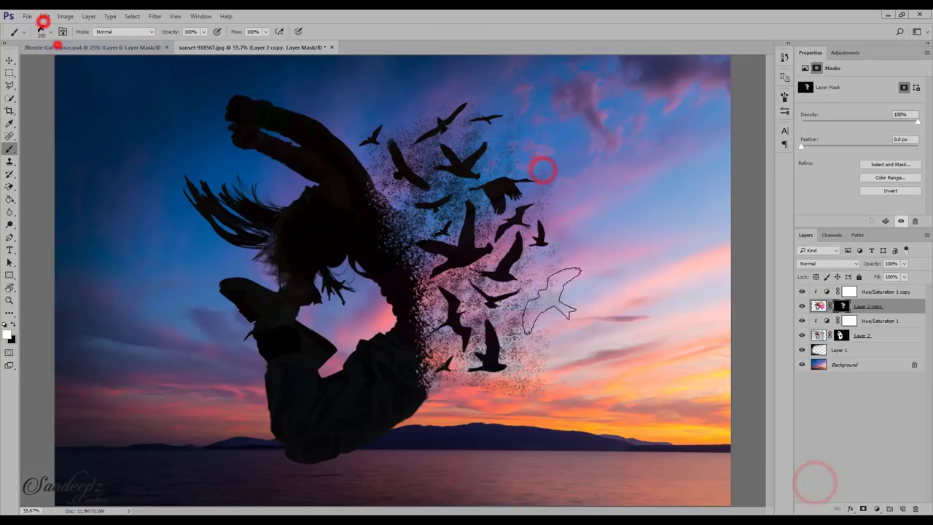
left_click(538, 286)
Pick one more bird tip and stamp it at 150 px between the last bird and the one beside the hip.
right_click(507, 357)
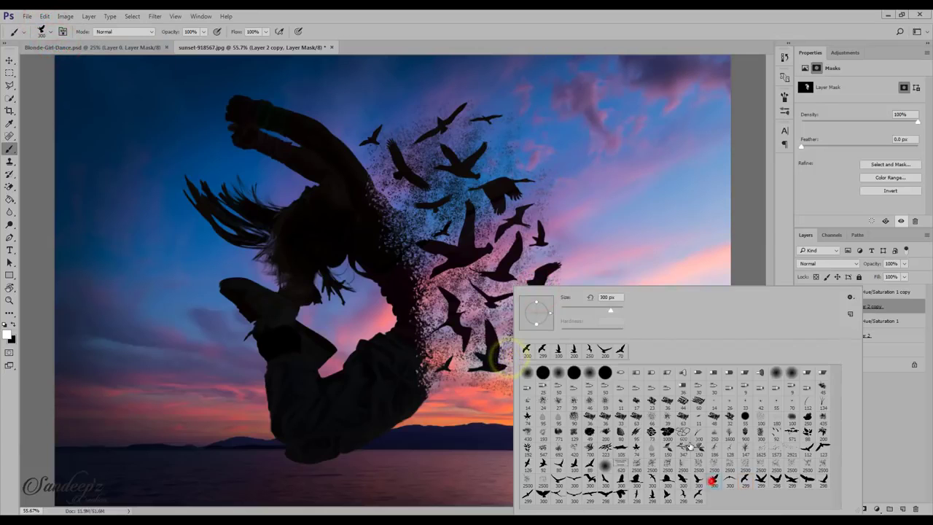
left_click(712, 481)
left_click(481, 37)
left_click(520, 333)
Create a blank layer above Hue/Saturation 1 copy and choose the 2500 px crystal shard brush tip.
left_click(882, 292)
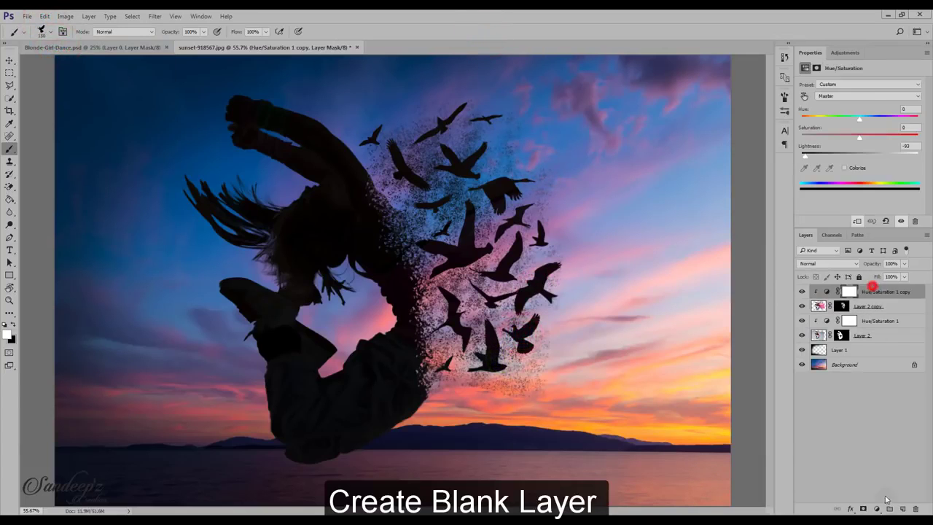
left_click(902, 509)
right_click(479, 279)
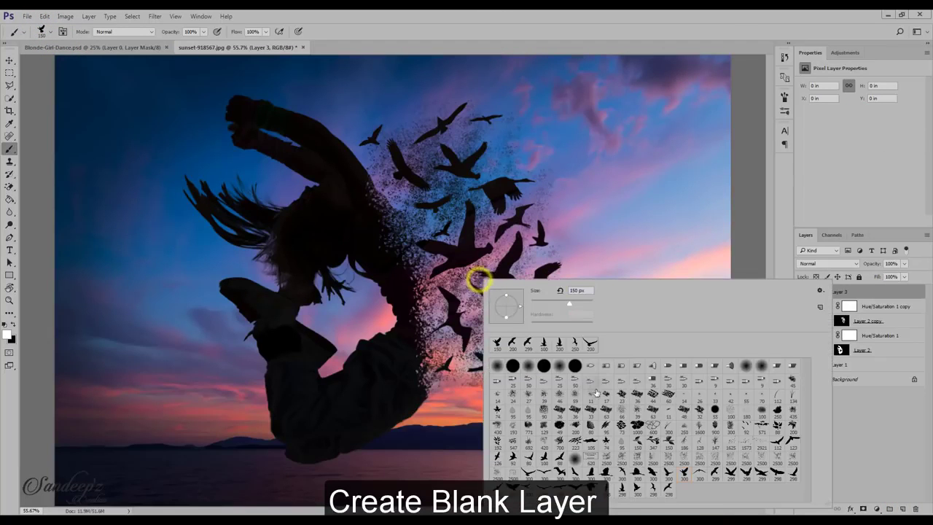
left_click(698, 461)
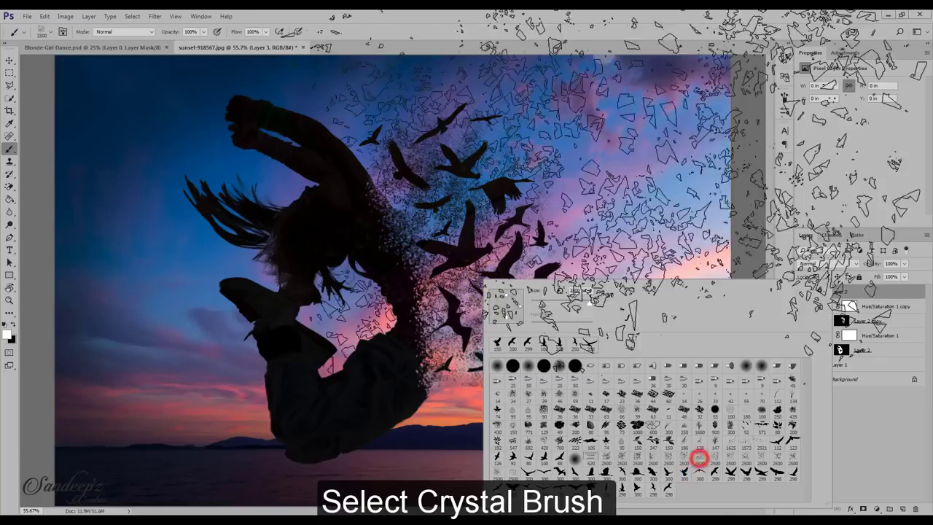
Reduce the crystal brush to 300 px and stamp white shards over the dispersion beside the body, from the shoulder down to the hip.
left_click(529, 27)
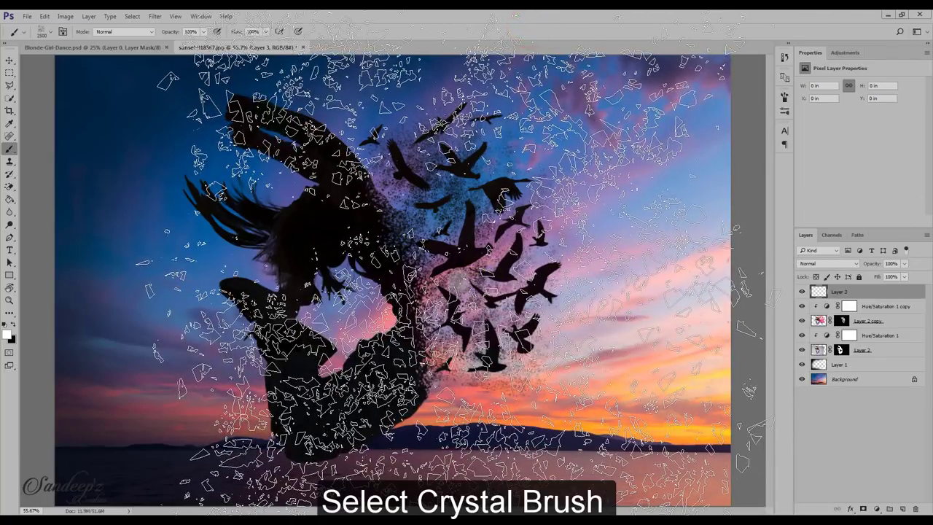
key("bracketleft")
key("bracketleft")
key("bracketleft")
key("bracketleft")
key("bracketleft")
key("bracketleft")
key("bracketleft")
key("bracketleft")
key("bracketleft")
key("bracketleft")
key("bracketleft")
key("bracketleft")
key("bracketleft")
key("bracketleft")
key("bracketleft")
key("bracketleft")
key("bracketleft")
key("bracketleft")
key("bracketleft")
key("bracketleft")
key("bracketleft")
key("bracketleft")
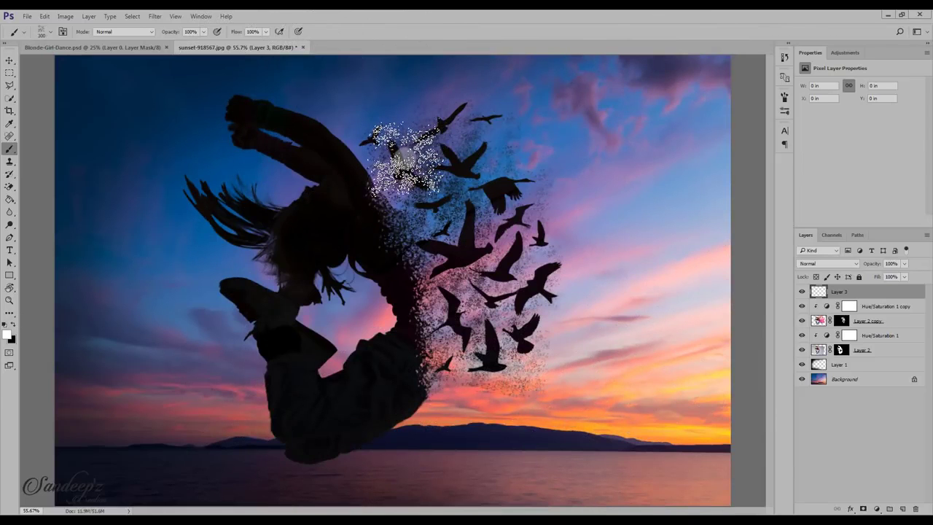
left_click(405, 154)
left_click(450, 127)
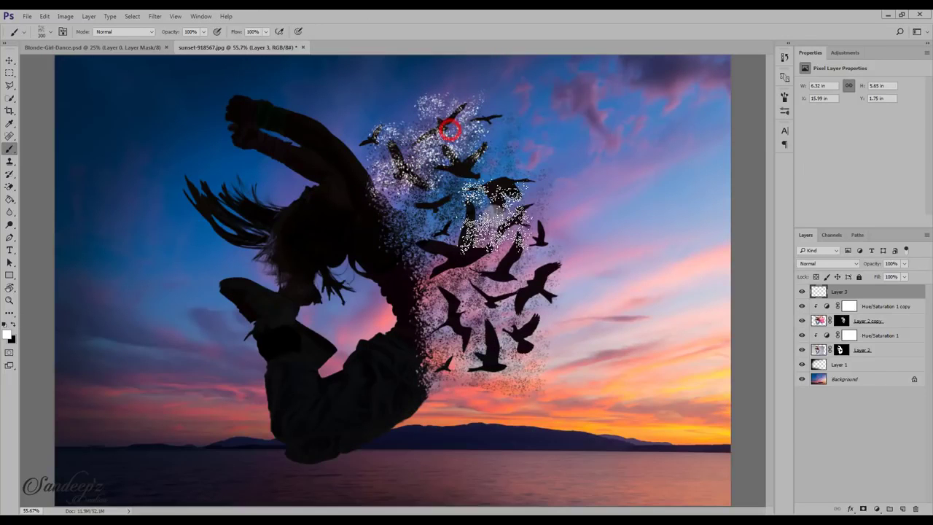
left_click(436, 221)
left_click(462, 273)
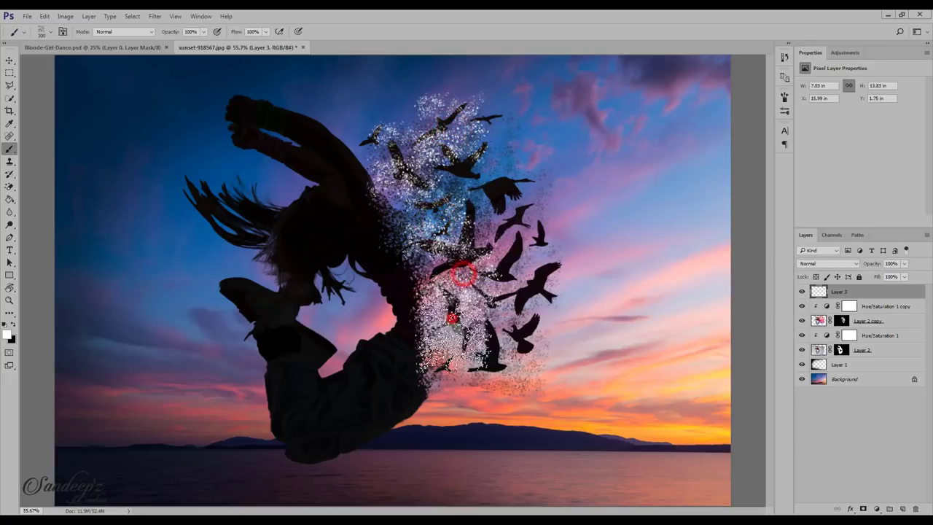
left_click(454, 357)
Stamp more white shards over the outer and upper birds, and lower Layer 3's opacity to 14%.
left_click(528, 282)
left_click(515, 221)
left_click(507, 179)
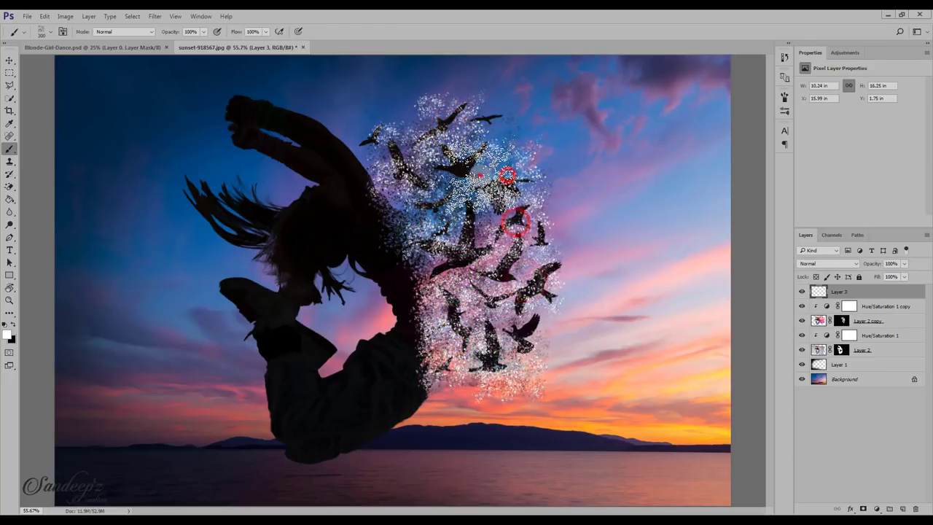
left_click(483, 176)
left_click(493, 117)
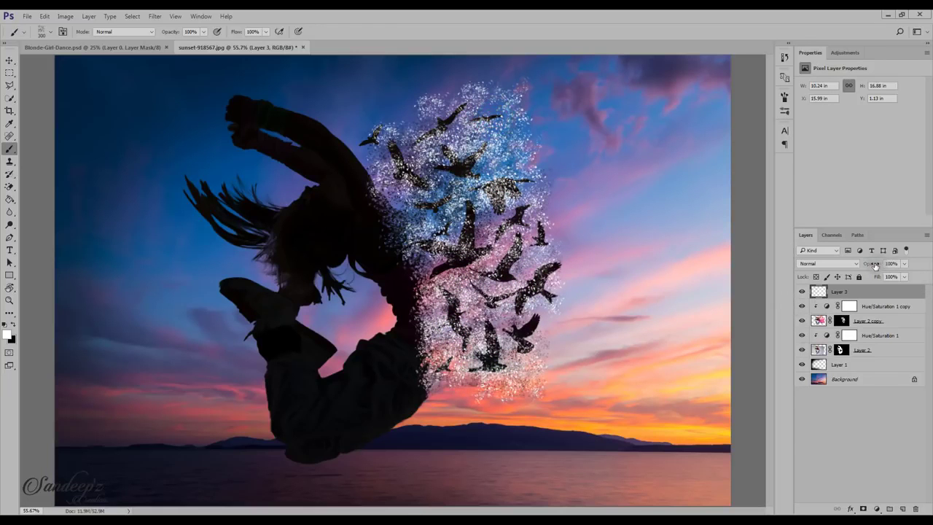
left_click_drag(875, 266, 681, 276)
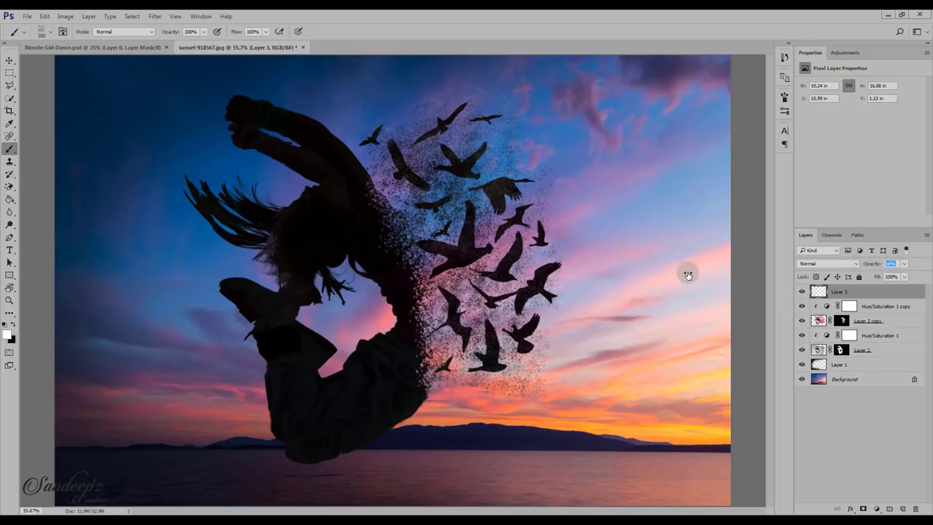
left_click_drag(689, 275, 688, 272)
Activate the layer mask of Layer 2 copy and choose the soft round brush tip at 300 px.
left_click(842, 320)
right_click(278, 260)
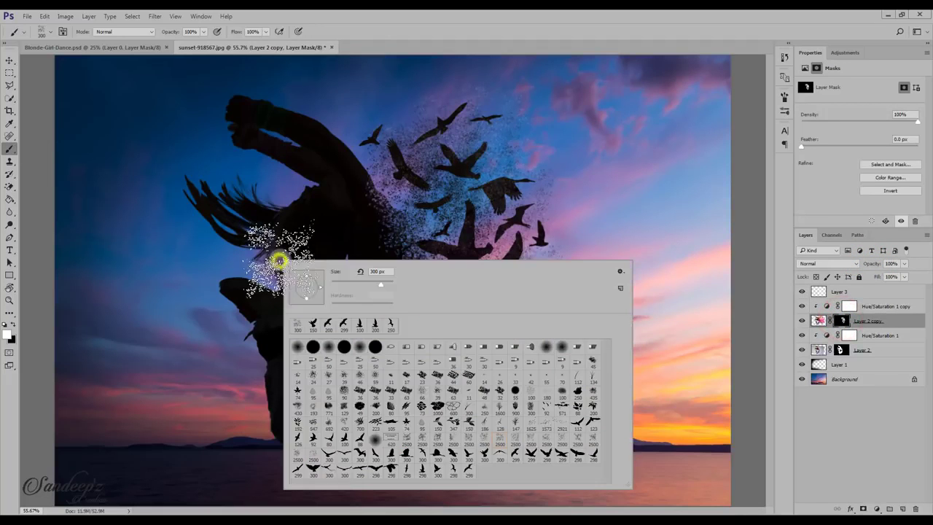
left_click(298, 347)
left_click(319, 30)
mouse_move(483, 66)
left_mouse_down()
mouse_move(512, 63)
mouse_move(513, 75)
left_mouse_up()
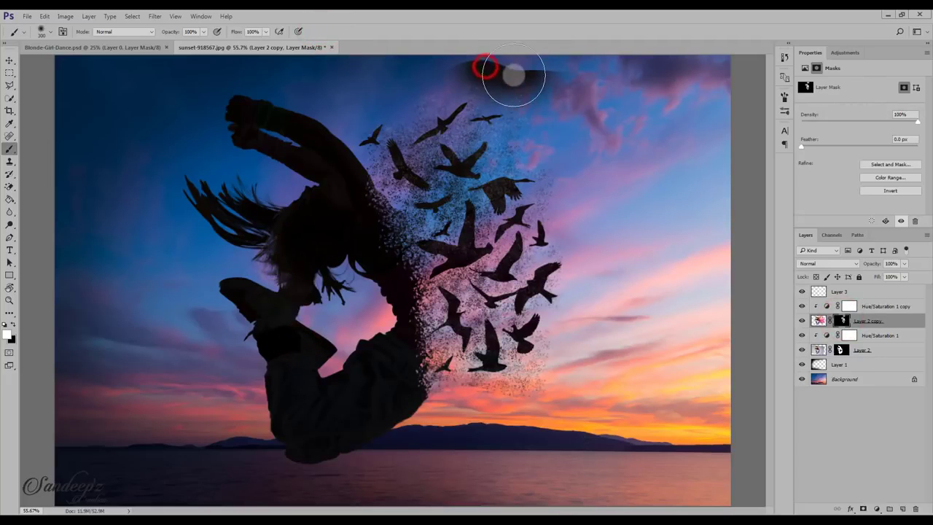
left_click(45, 16)
left_click(6, 325)
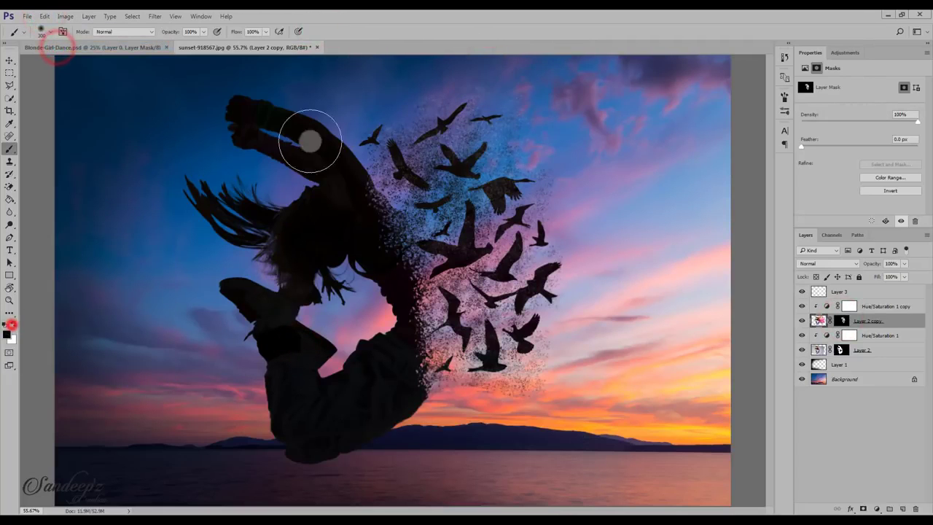
left_click(452, 63)
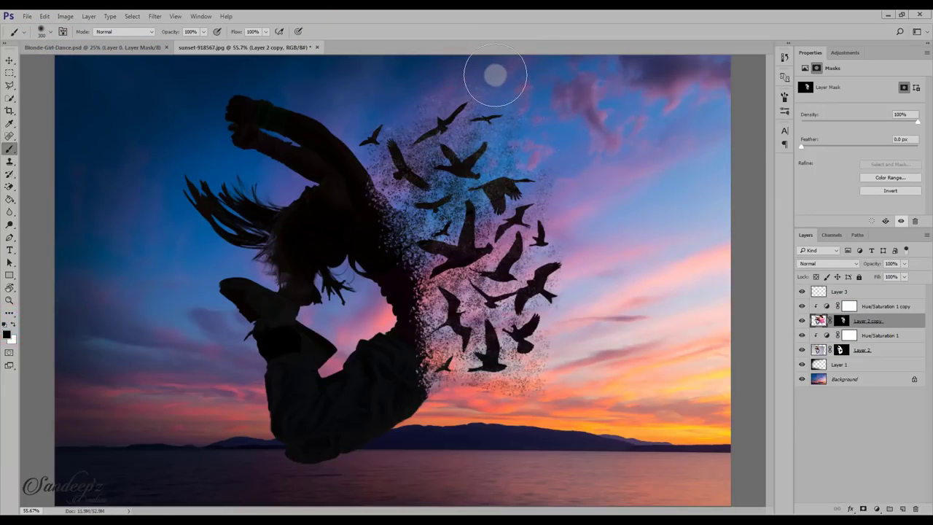
left_click(842, 321)
key("x")
left_click_drag(440, 62, 540, 73)
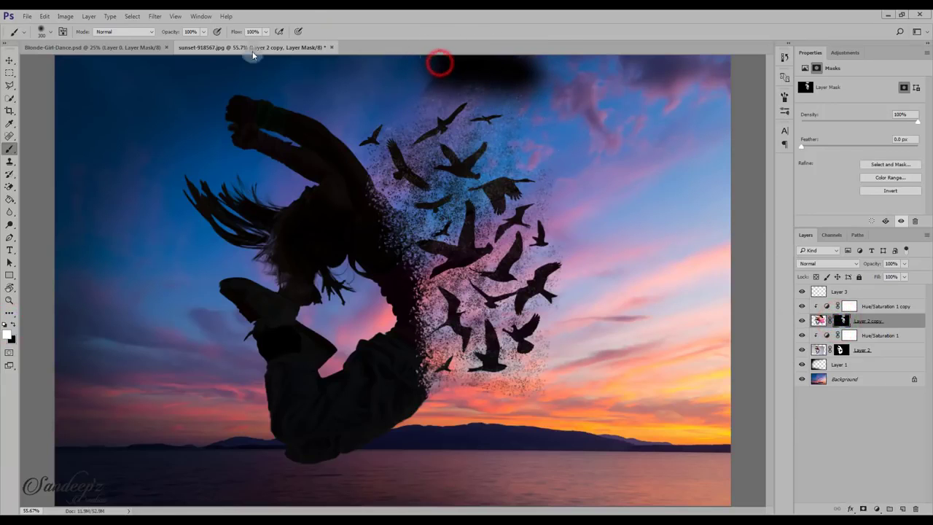
left_click(44, 16)
left_click(58, 45)
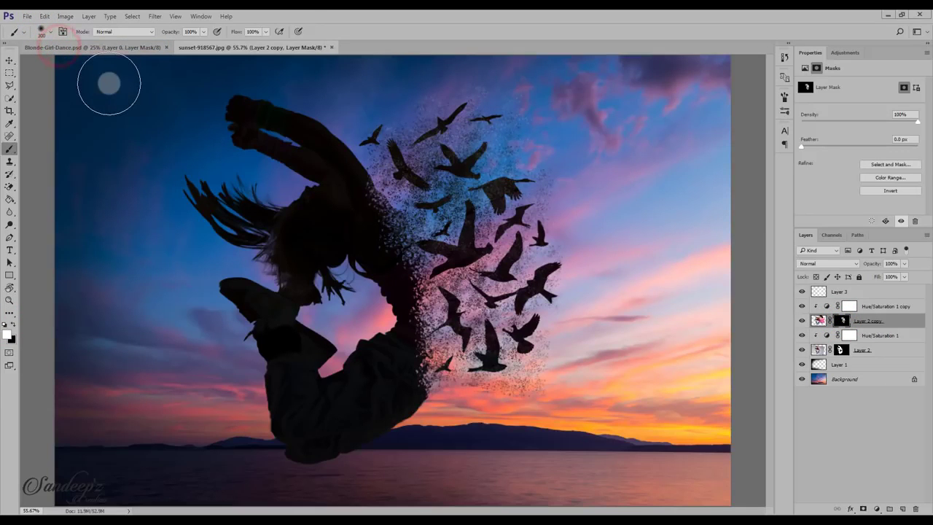
Paint black on Layer 2 copy's mask around the dispersion's upper, outer and lower edges to hide stray particles.
left_click(14, 324)
left_click(838, 320)
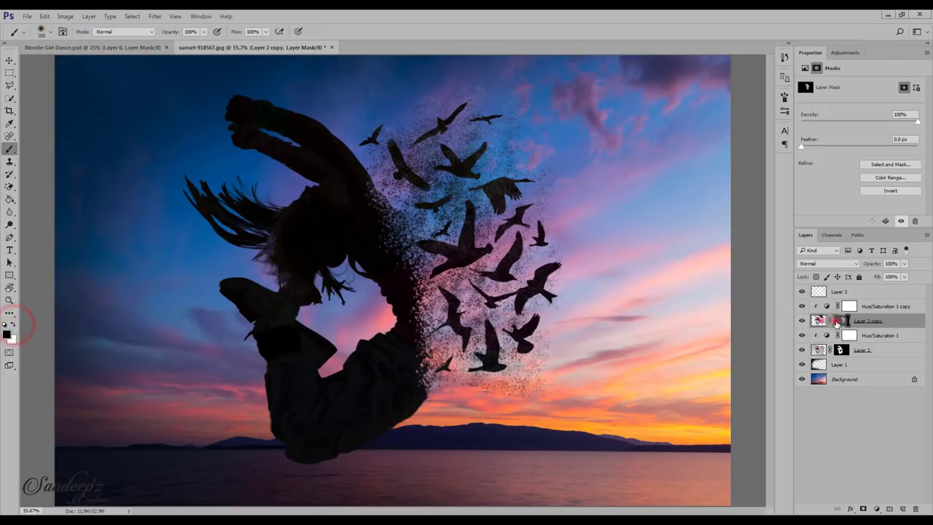
mouse_move(459, 62)
left_mouse_down()
mouse_move(560, 90)
mouse_move(564, 158)
mouse_move(581, 181)
mouse_move(573, 230)
mouse_move(586, 314)
left_mouse_up()
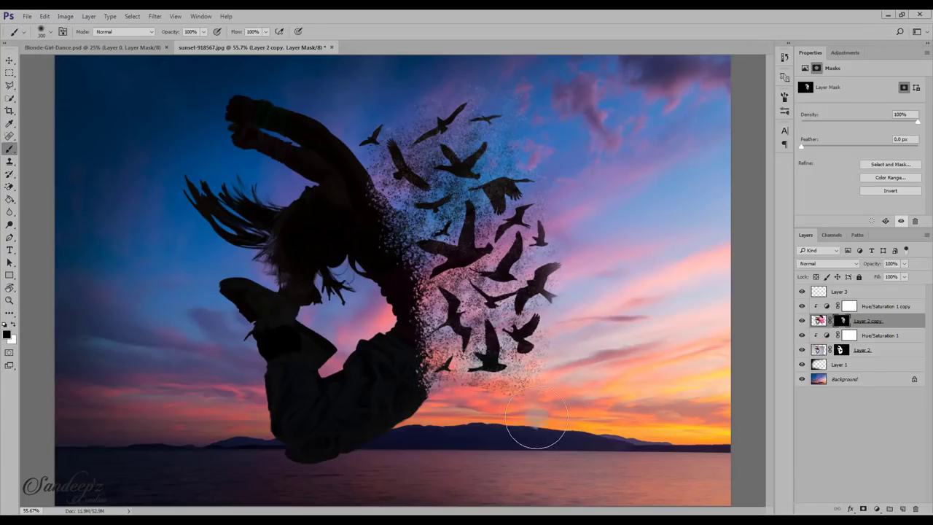
mouse_move(536, 417)
left_mouse_down()
mouse_move(502, 432)
mouse_move(565, 388)
left_mouse_up()
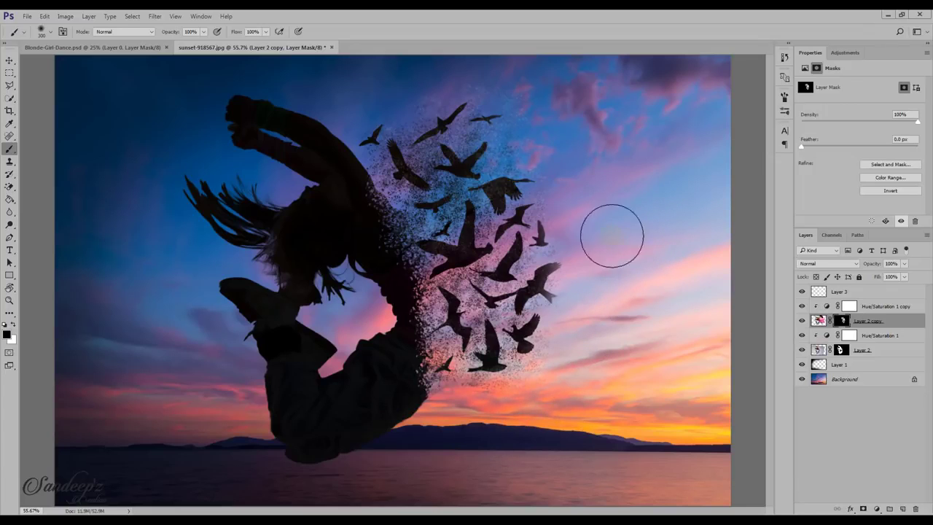
Reduce the soft brush to 150 px, undo a trial white dab on the outermost bird, and mask out particles at the dispersion's lower outer edge in black.
left_click(16, 325)
key("bracketleft")
key("bracketleft")
key("bracketleft")
key("bracketleft")
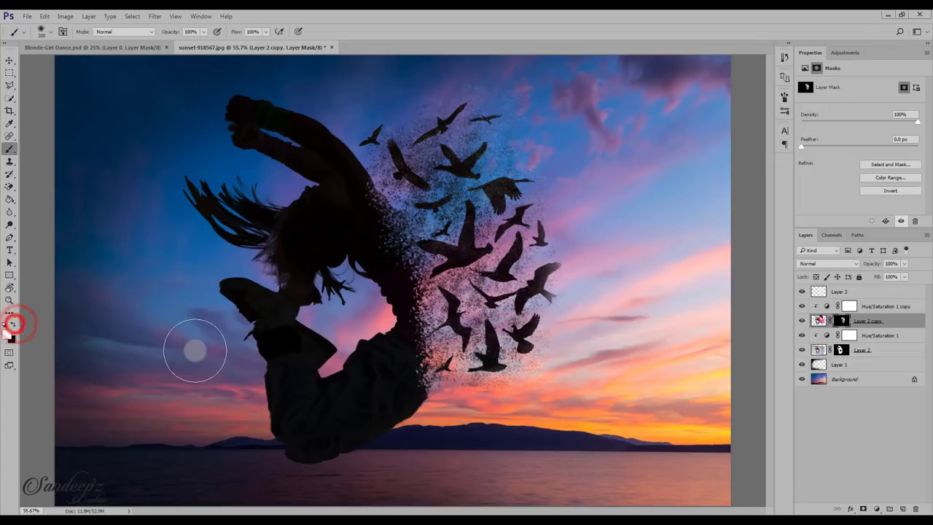
left_click(545, 270)
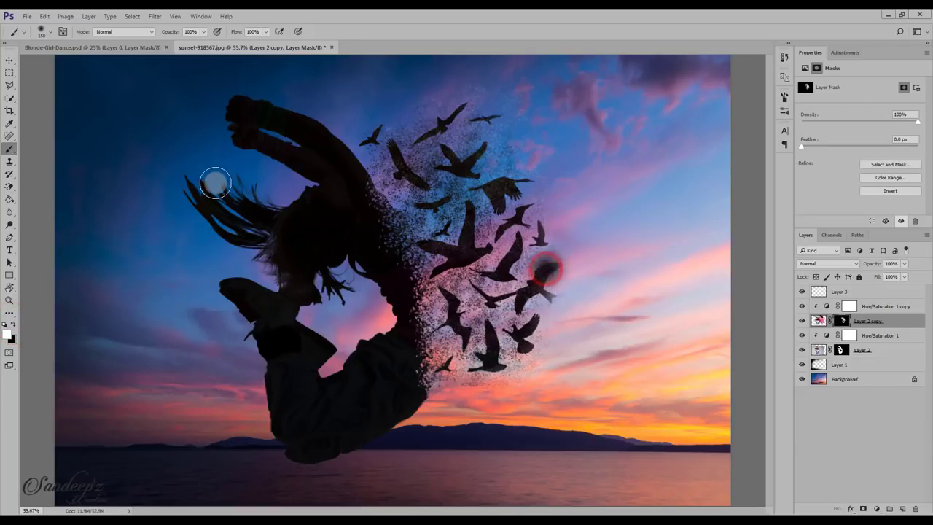
left_click(44, 16)
left_click(55, 48)
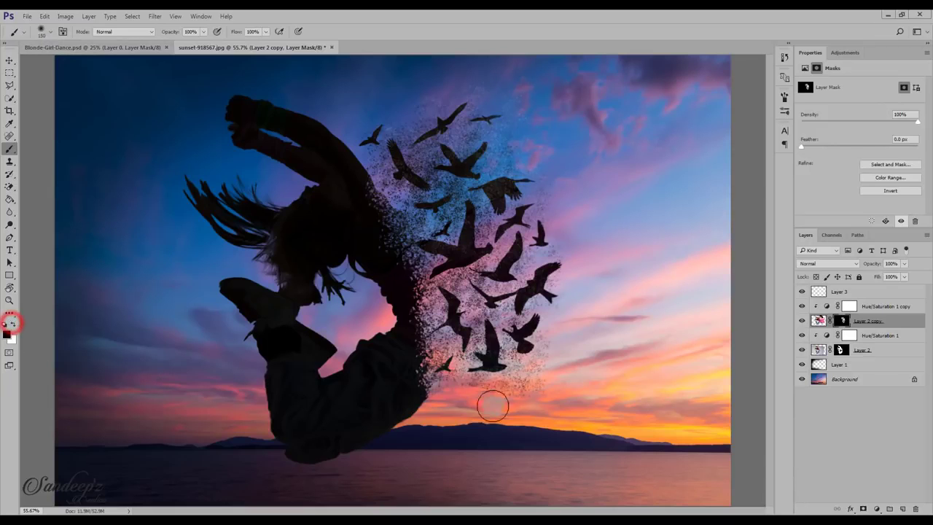
left_click(527, 394)
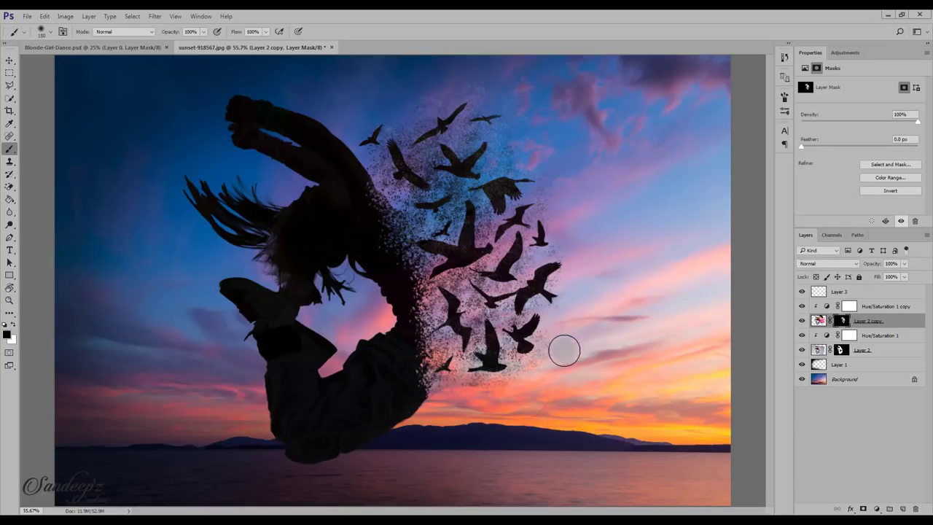
key("ctrl+minus")
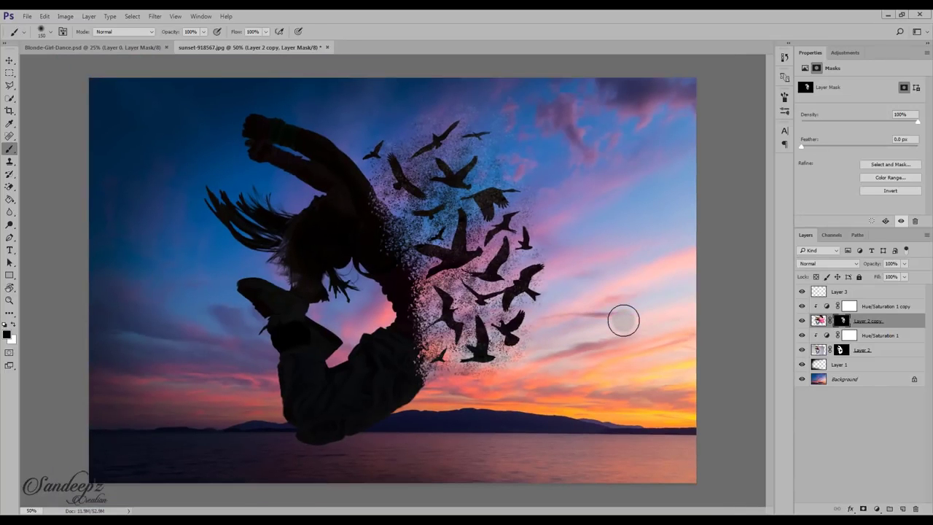
Add a Color Balance adjustment above Layer 3 with midtones at Cyan-Red +24 and Yellow-Blue -29.
left_click(878, 291)
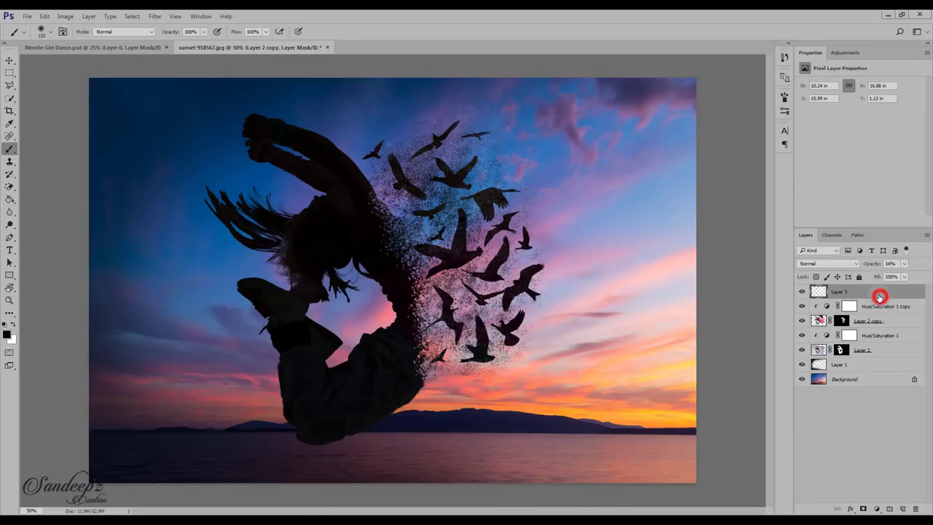
left_click(878, 508)
left_click(860, 396)
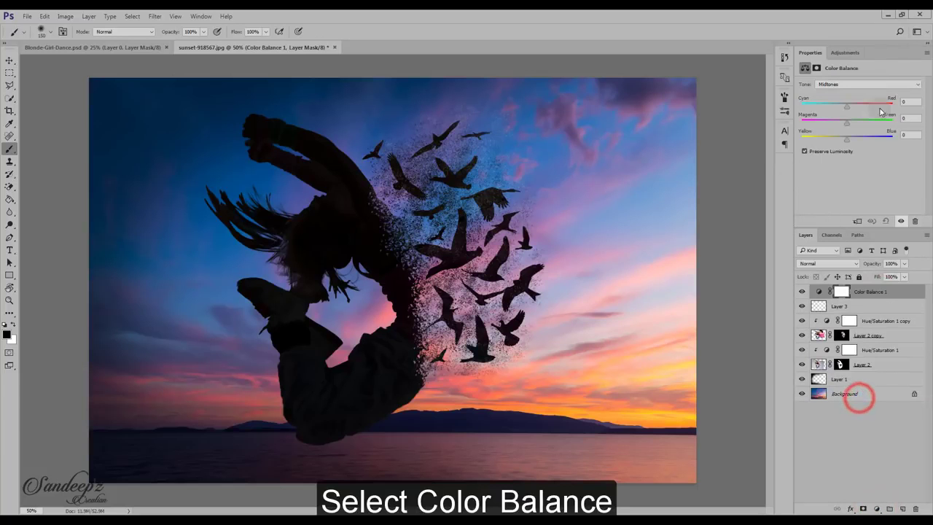
left_click_drag(856, 109, 857, 109)
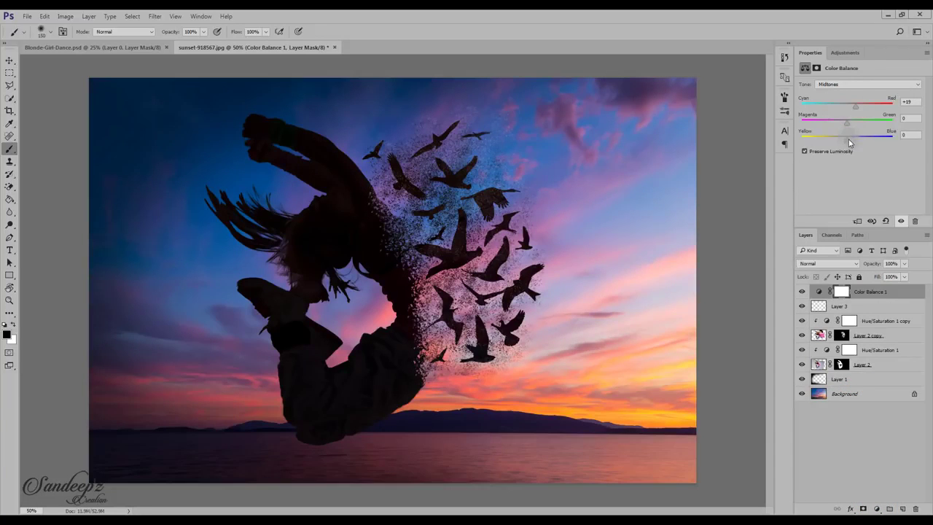
left_click_drag(839, 141, 835, 143)
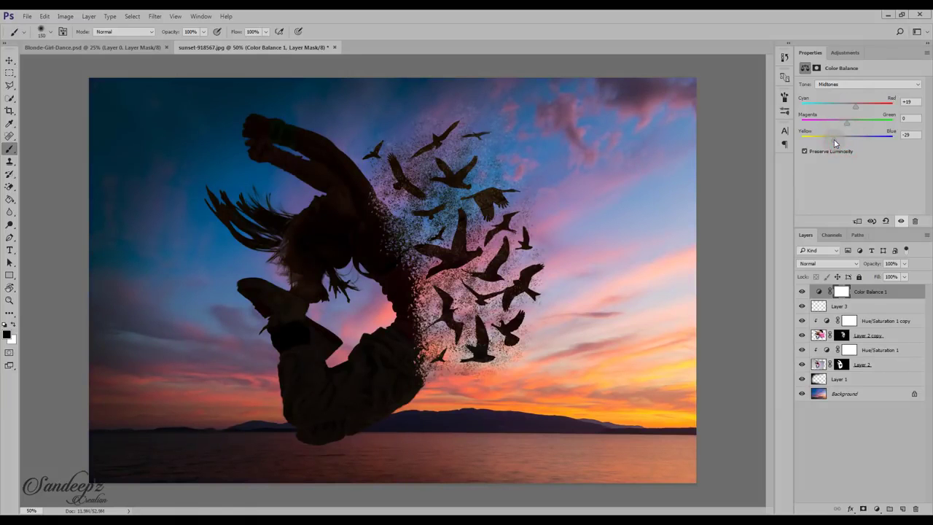
left_click(856, 110)
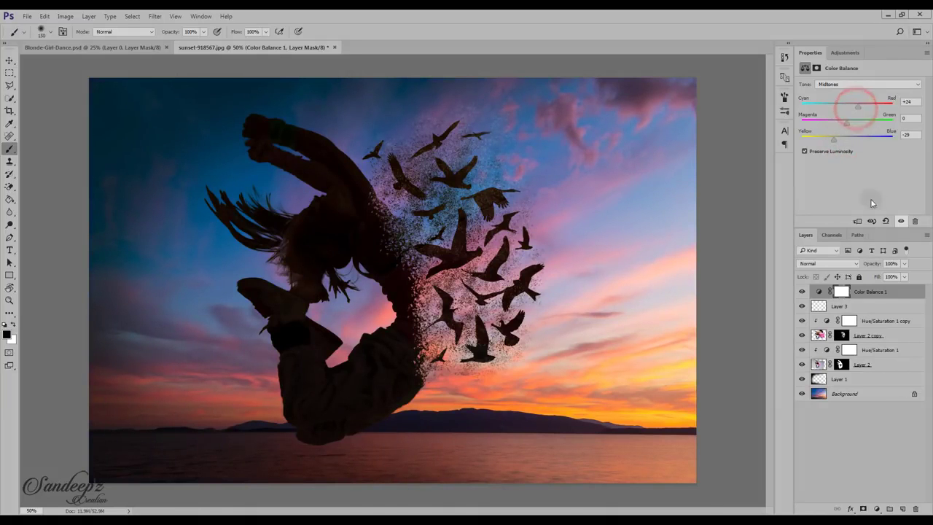
Add a Gradient Map adjustment above Color Balance 1 using the violet-to-orange preset gradient.
left_click(875, 508)
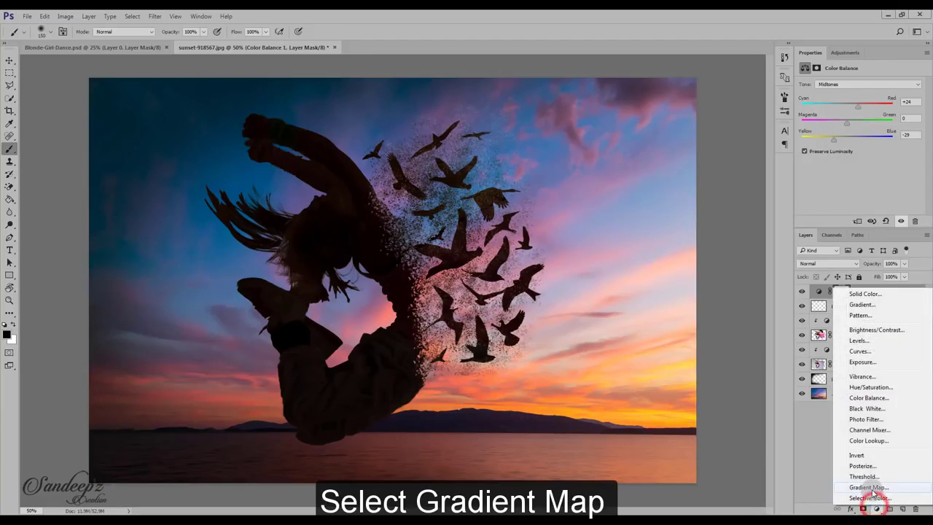
left_click(869, 486)
left_click(876, 85)
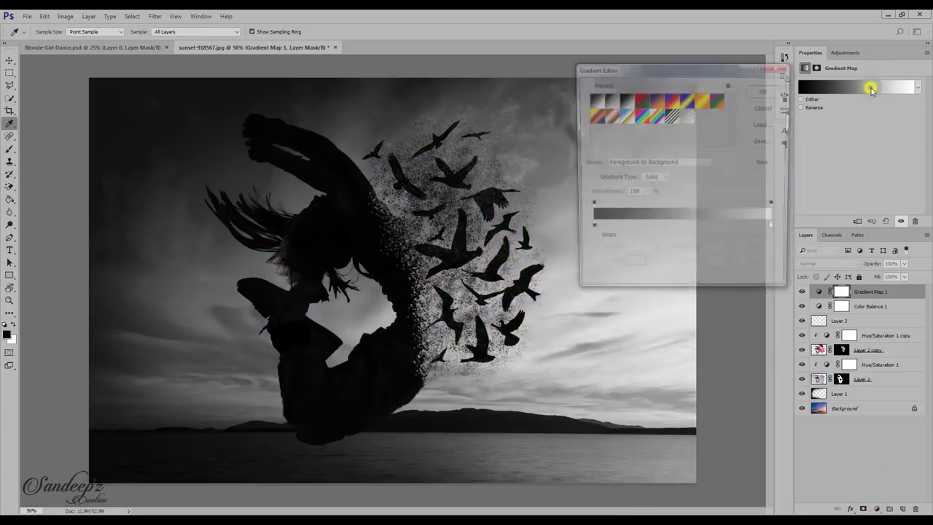
left_click(656, 102)
left_click(770, 90)
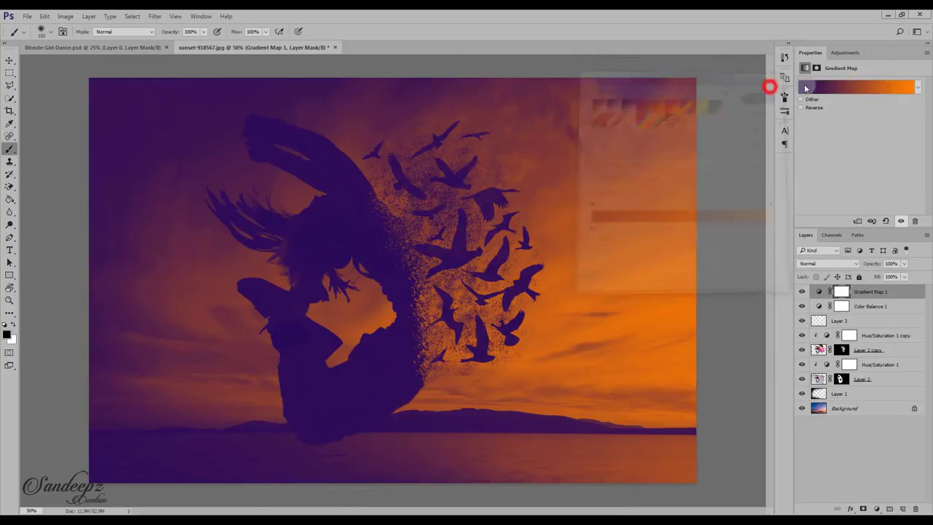
Set the Gradient Map layer's blend mode to Screen and its opacity to 38%.
left_click(827, 267)
left_click(818, 329)
left_click_drag(872, 264, 741, 268)
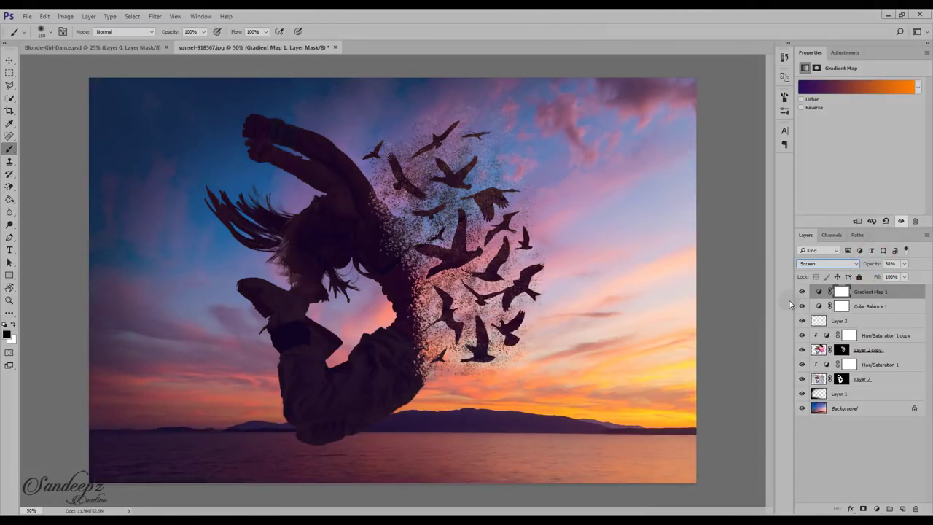
Add a Curves adjustment on top and lift the RGB black point, anchoring the curve with a point in the shadows.
left_click(878, 509)
left_click(871, 354)
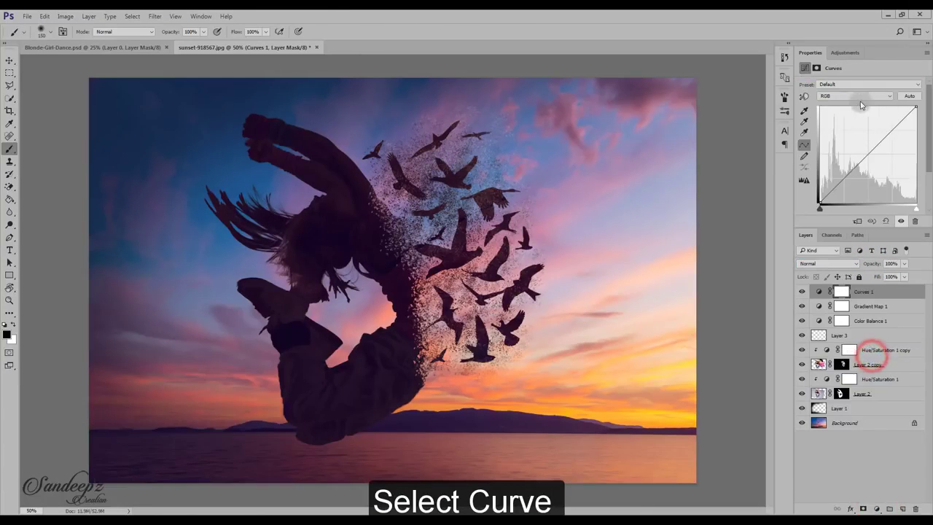
left_click_drag(820, 202, 845, 176)
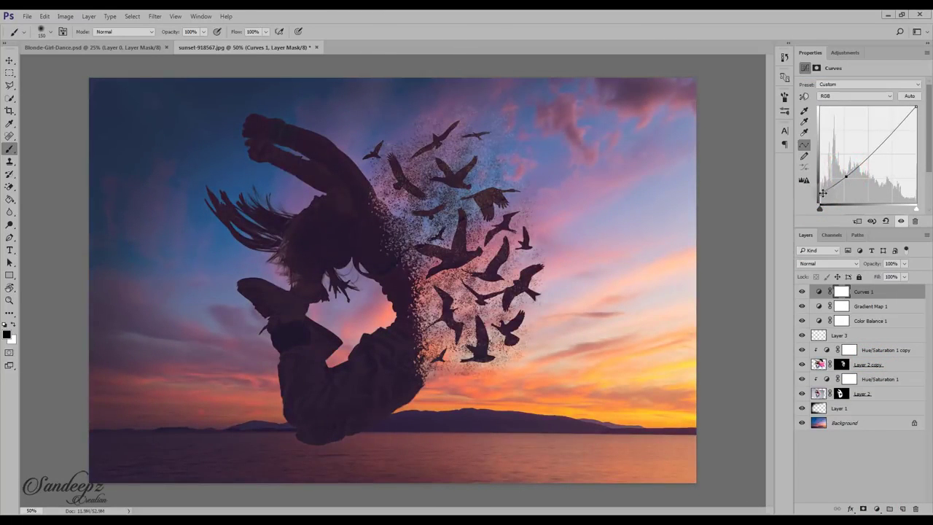
left_click_drag(819, 194, 819, 202)
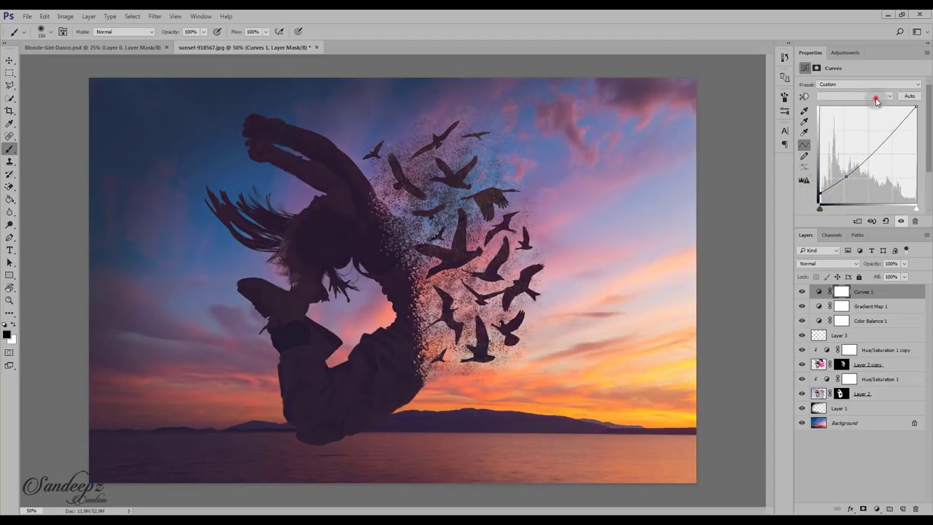
In the Curves adjustment's Blue channel, lower the highlight endpoint slightly and raise the shadow endpoint.
left_click(869, 120)
left_click_drag(916, 107, 915, 114)
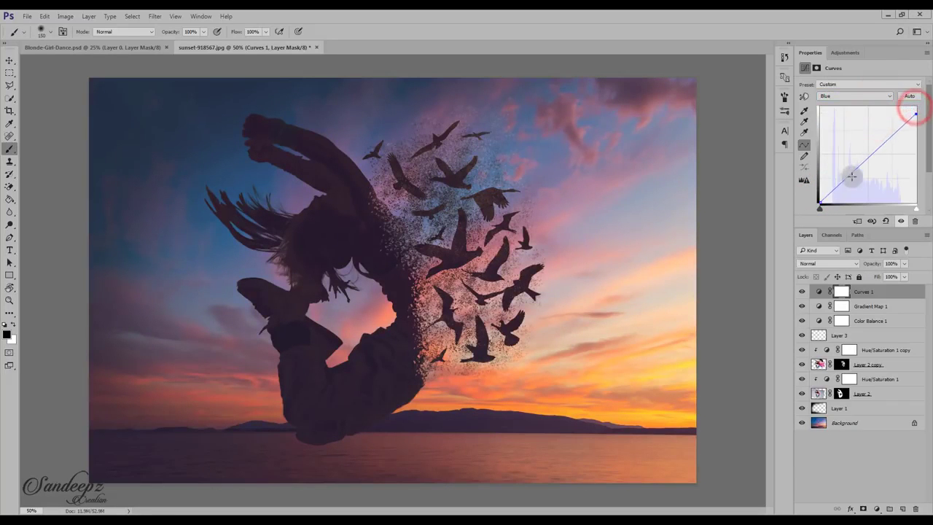
left_click_drag(819, 201, 817, 189)
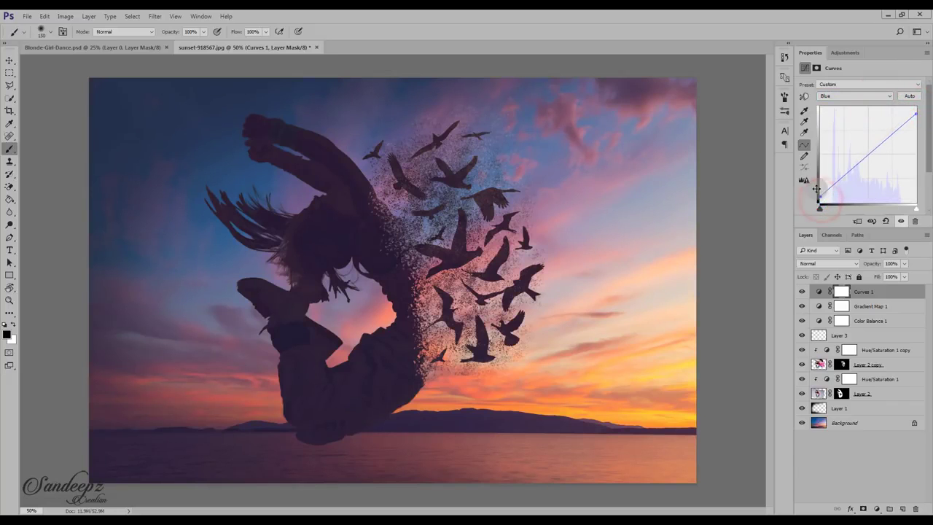
Add a Levels adjustment above Curves 1 with the input black level at 37 and the output white level at 247.
left_click(890, 297)
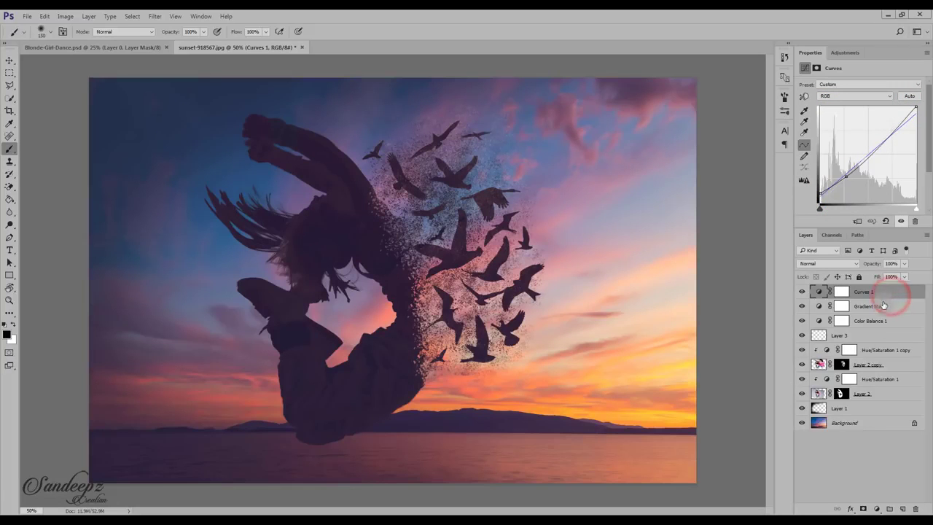
left_click(876, 509)
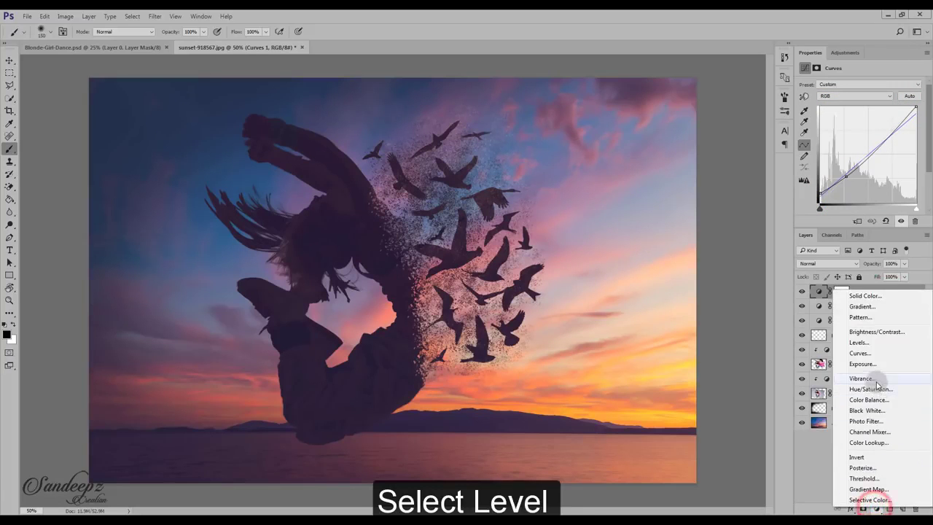
left_click(875, 343)
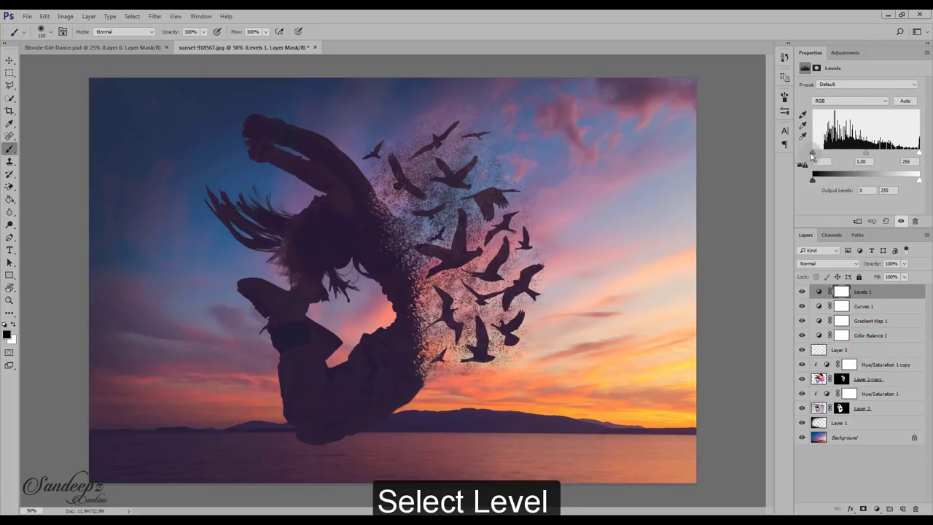
left_click_drag(816, 155, 826, 157)
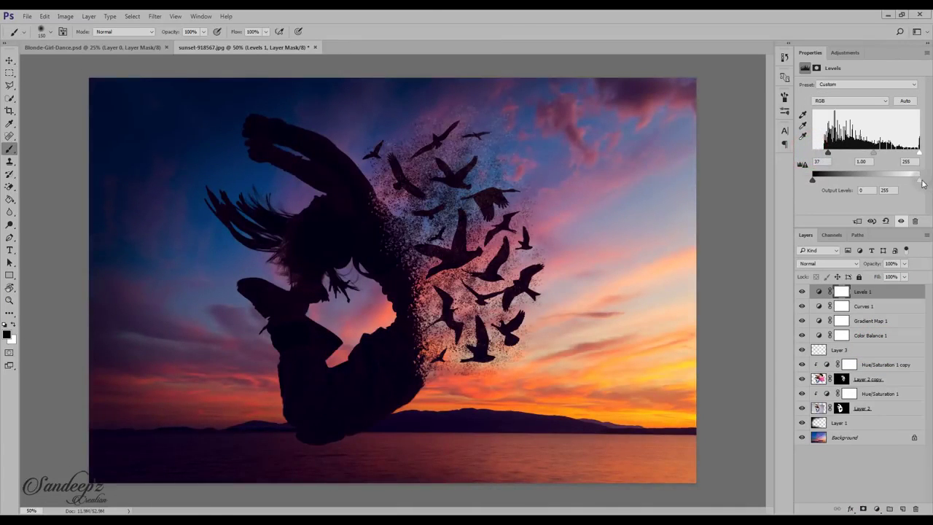
mouse_move(922, 184)
left_mouse_down()
mouse_move(908, 184)
mouse_move(916, 184)
left_mouse_up()
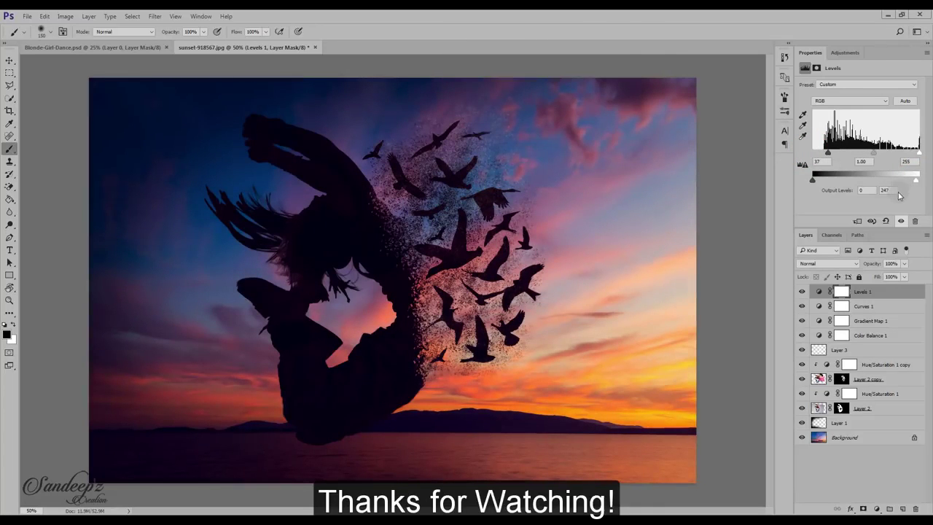
Compare the finished composite with the original sunset by hiding every layer except Background and showing them all again.
left_click(907, 292)
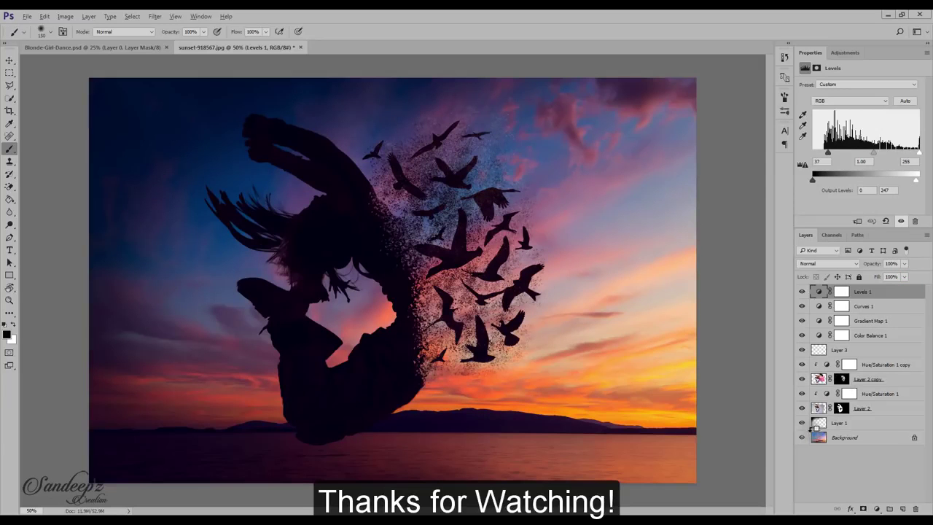
left_click(802, 437, "alt")
left_click(802, 437, "alt")
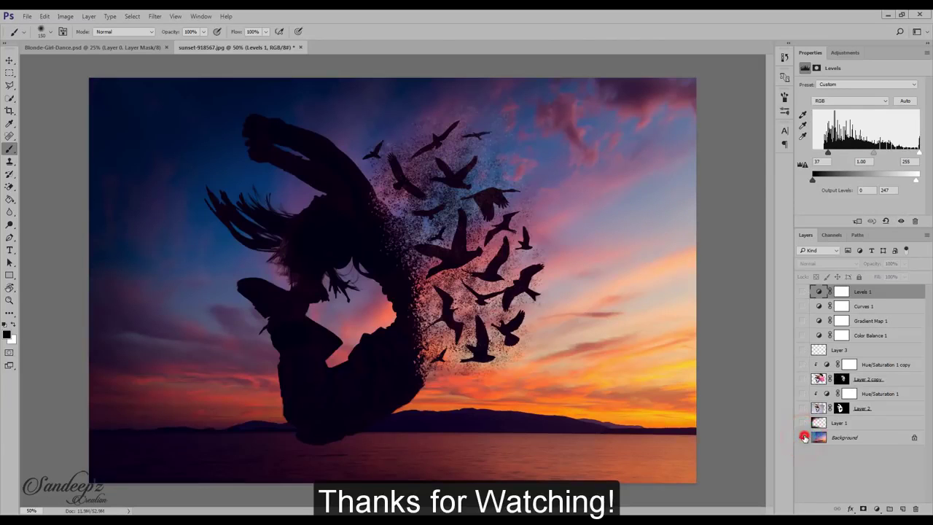